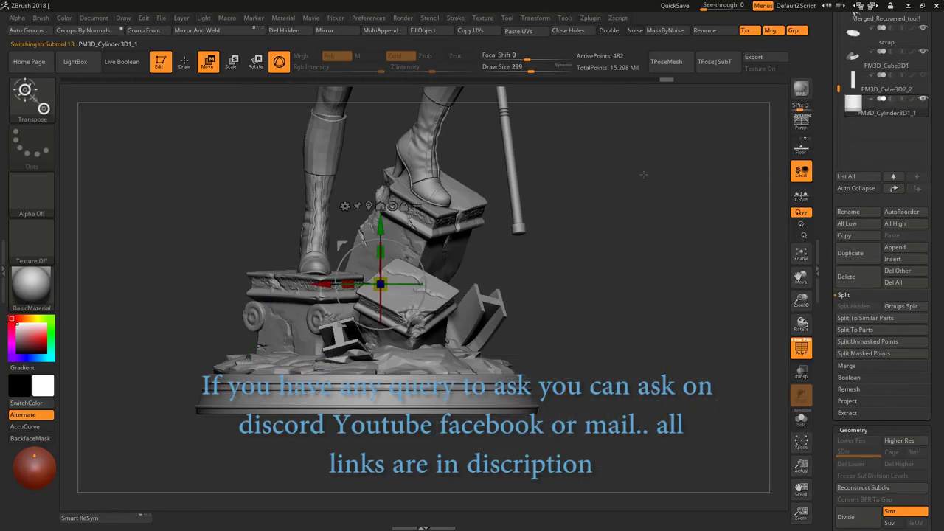
- Solo the thin cylinder subtool and expand its Tool > Deformation options
click(801, 419)
scroll(882, 147, up, 5)
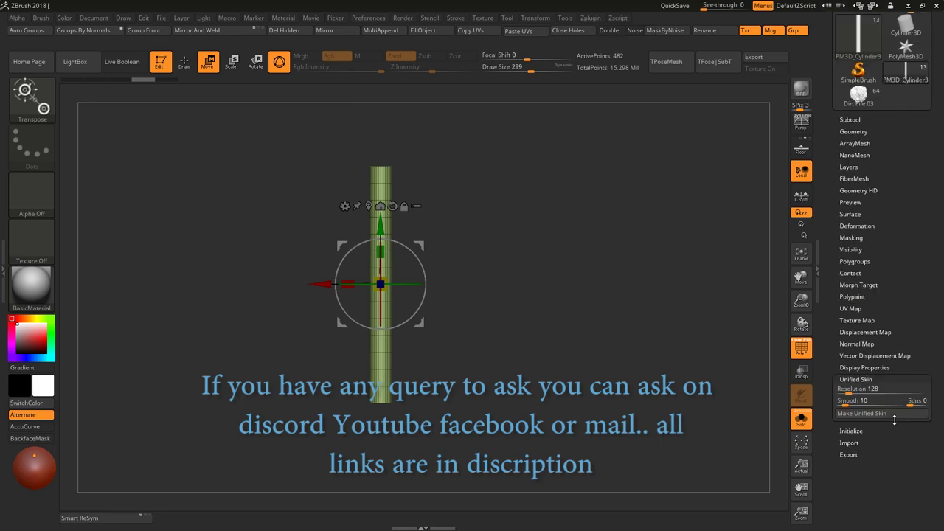
click(857, 225)
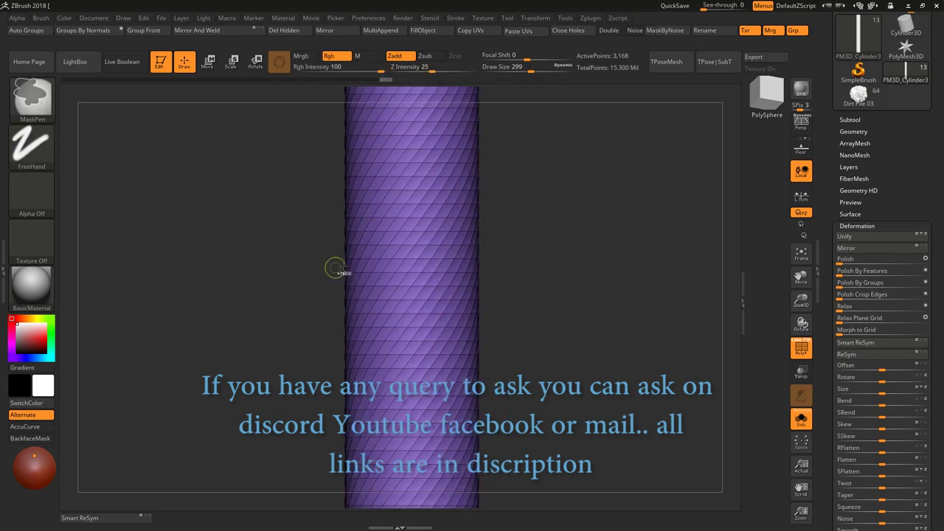
- Lasso-hide two unwanted strips of the twisted cylinder mesh
ctrl+shift+drag(422, 266, 463, 262)
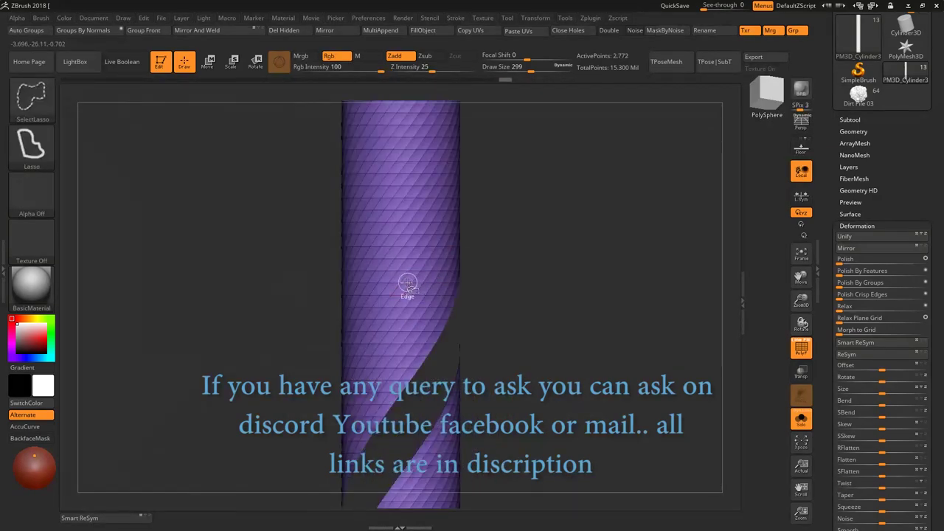
ctrl+shift+drag(396, 161, 466, 242)
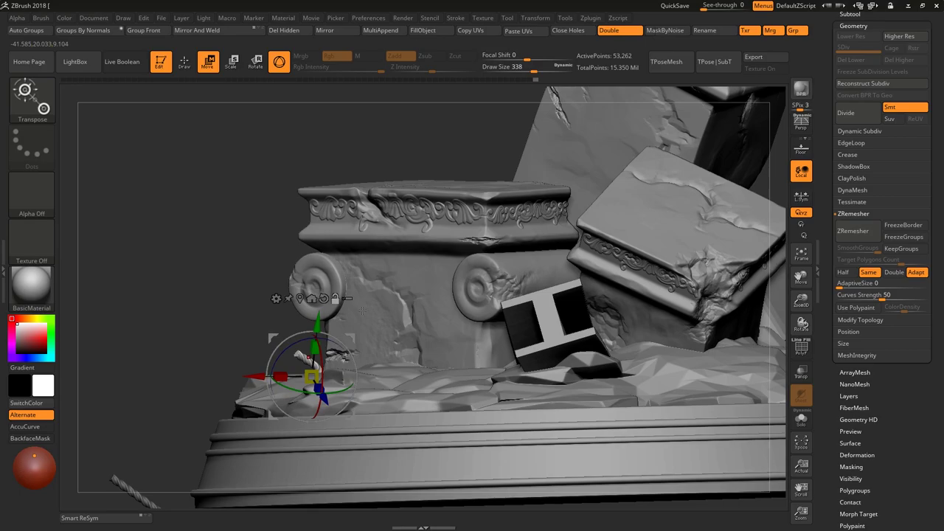
- Zoom into a top-down close-up of the pedestal base
mouse_move(346, 310)
right_down()
mouse_move(382, 229)
mouse_move(429, 256)
right_up()
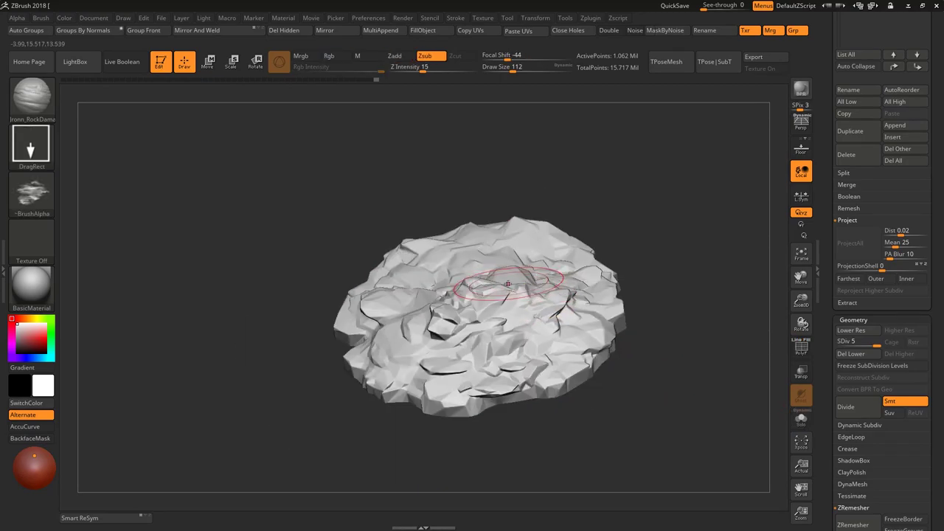
- Zoom and orbit in close around the rubble rock's surface
ctrl+right_drag(663, 410, 605, 257)
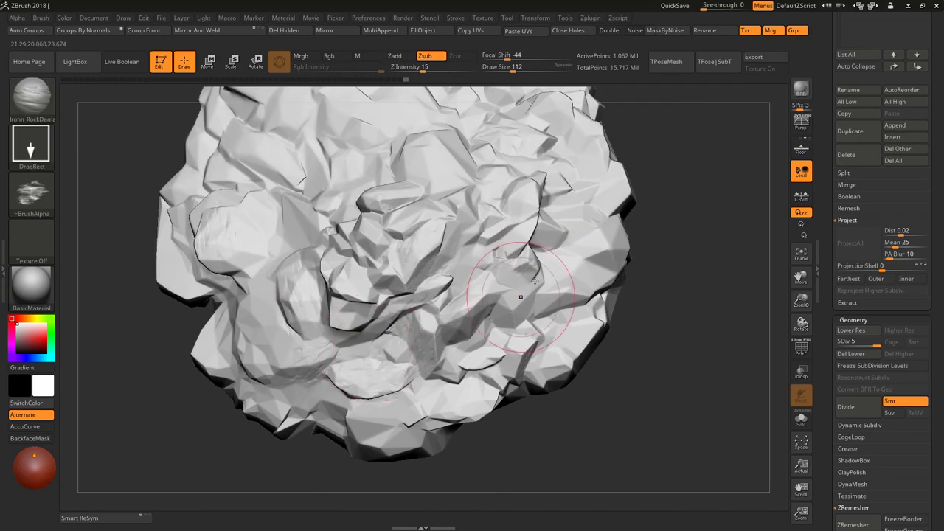
ctrl+right_drag(583, 236, 425, 419)
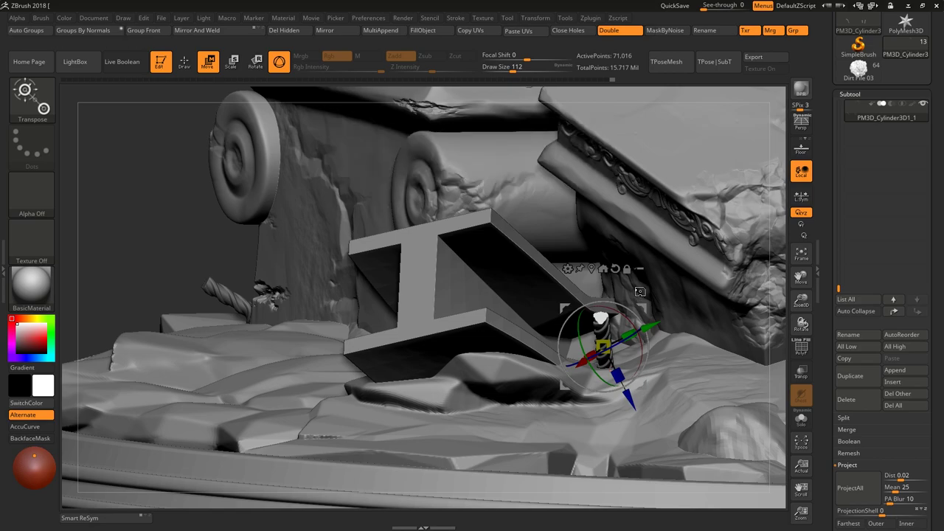
- Check the twisted rod's placement from several angles, reselect the rod, and return to Draw mode
right_drag(639, 291, 359, 346)
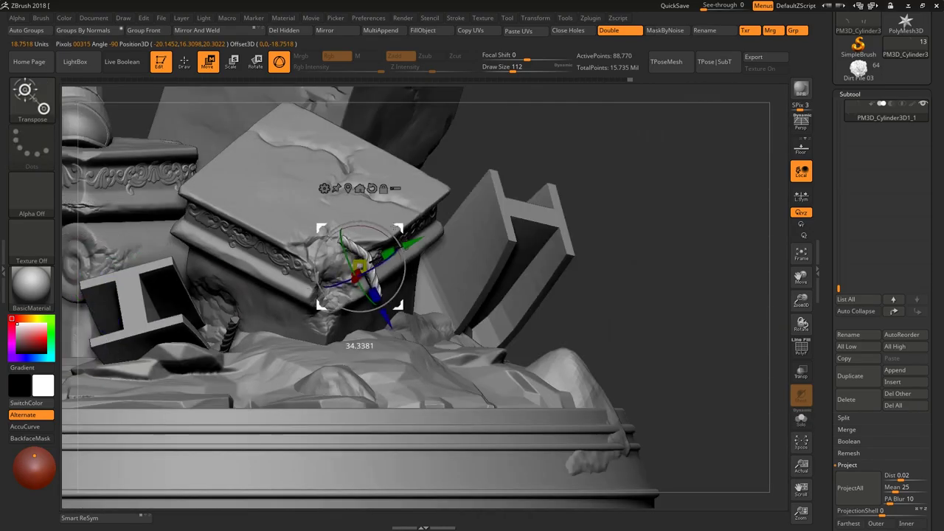
mouse_move(324, 252)
right_down()
mouse_move(367, 234)
mouse_move(341, 316)
right_up()
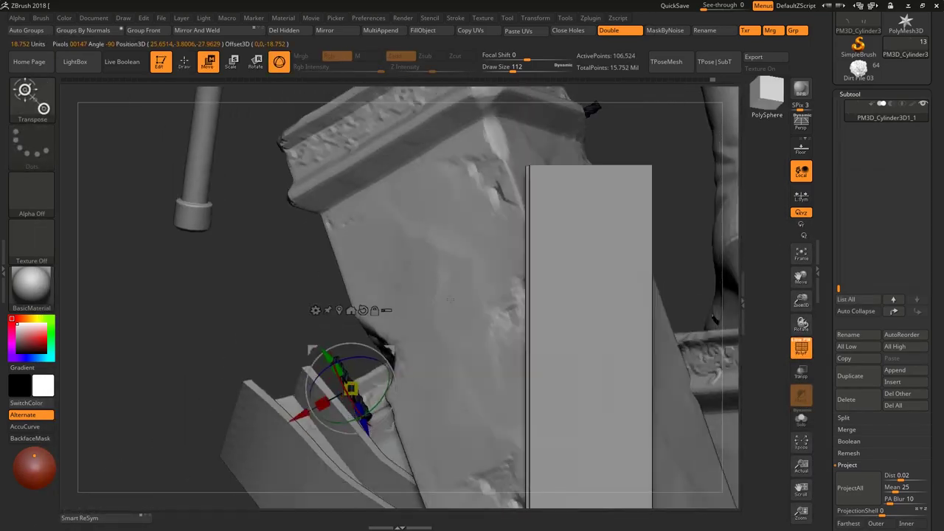
mouse_move(341, 315)
right_down()
mouse_move(495, 306)
mouse_move(442, 310)
mouse_move(563, 250)
mouse_move(347, 339)
right_up()
alt+click(425, 295)
alt+click(449, 293)
key(q)
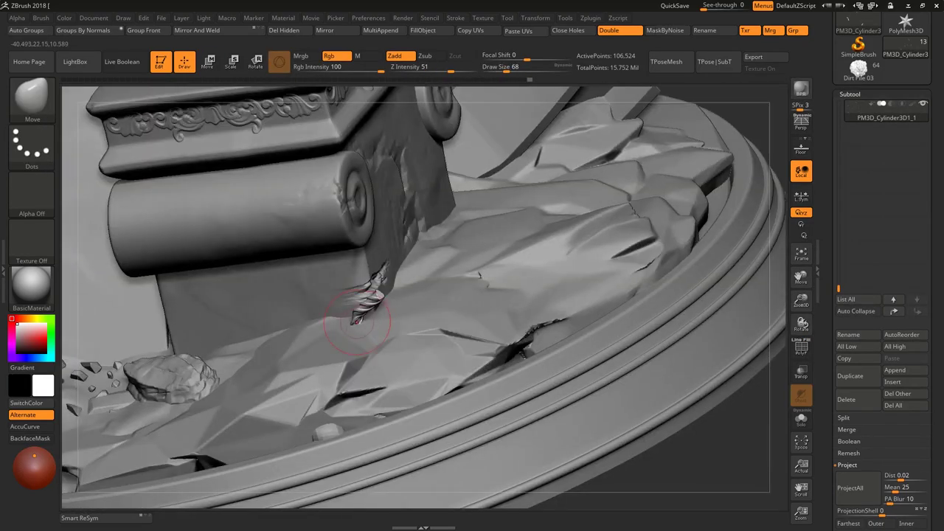
- Solo scrap1, load the Ironn_RockDama brush, and set Z Intensity to about 30
alt+click(346, 339)
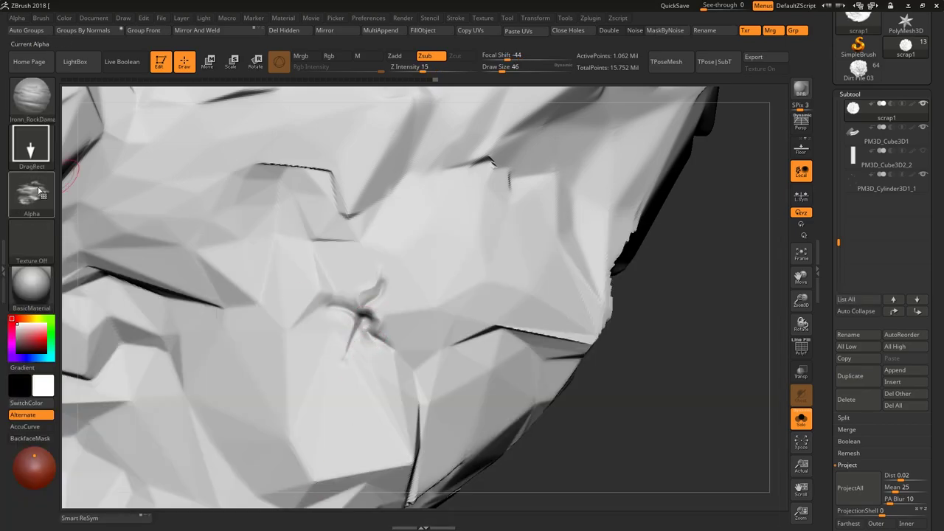
key(b)
click(81, 366)
double_click(385, 254)
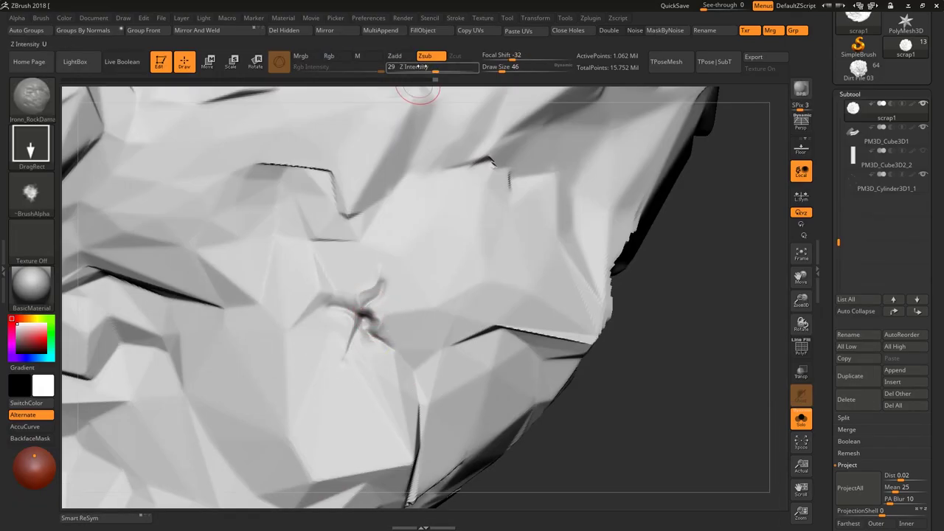
key(f)
right_drag(316, 295, 253, 260)
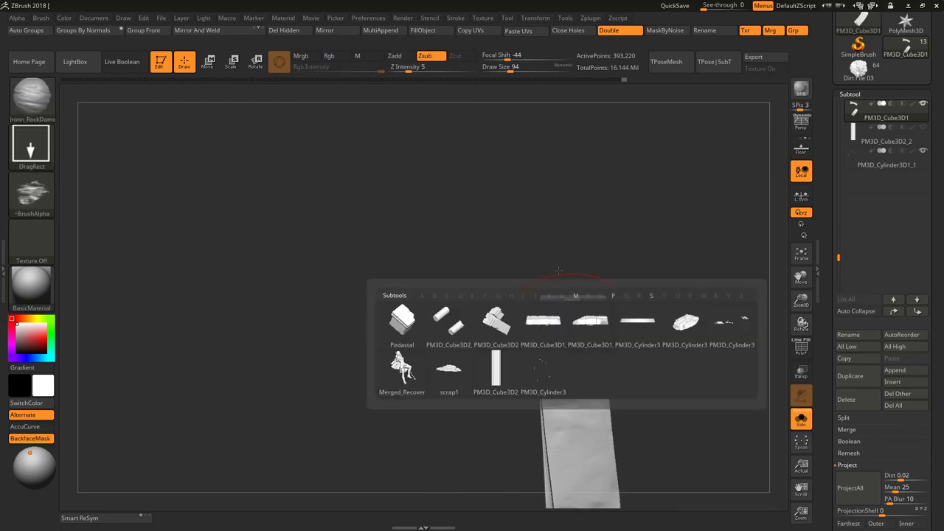
- Load the Orb_Slash01 brush, pick another brush, and inspect the rock with Solo toggled
click(376, 255)
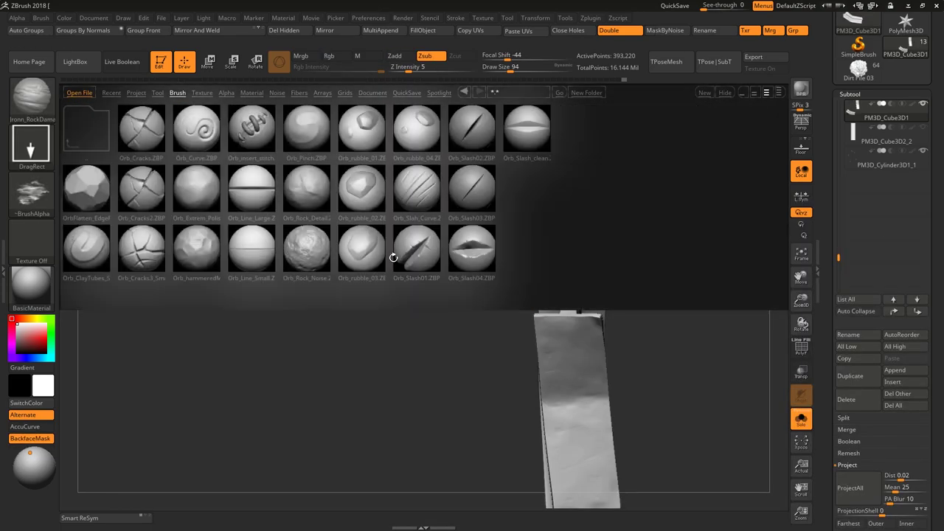
double_click(408, 235)
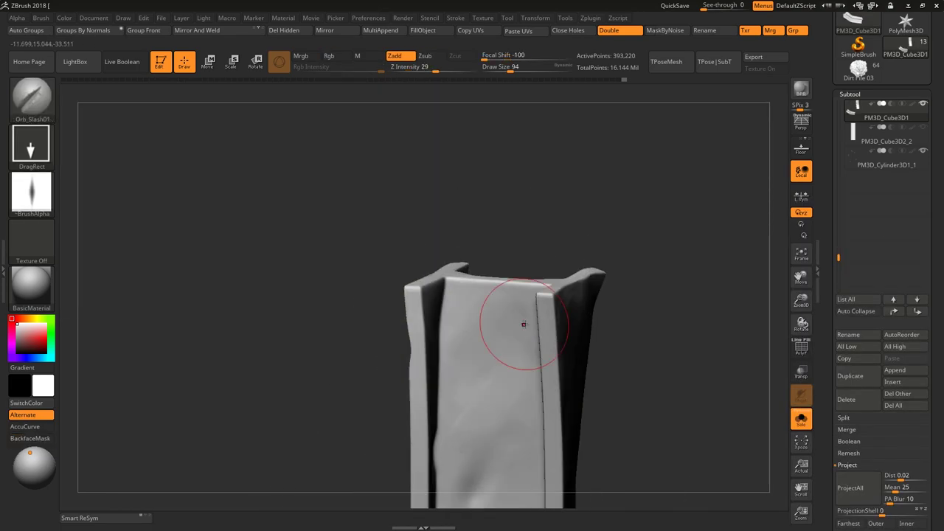
key(b)
key(b)
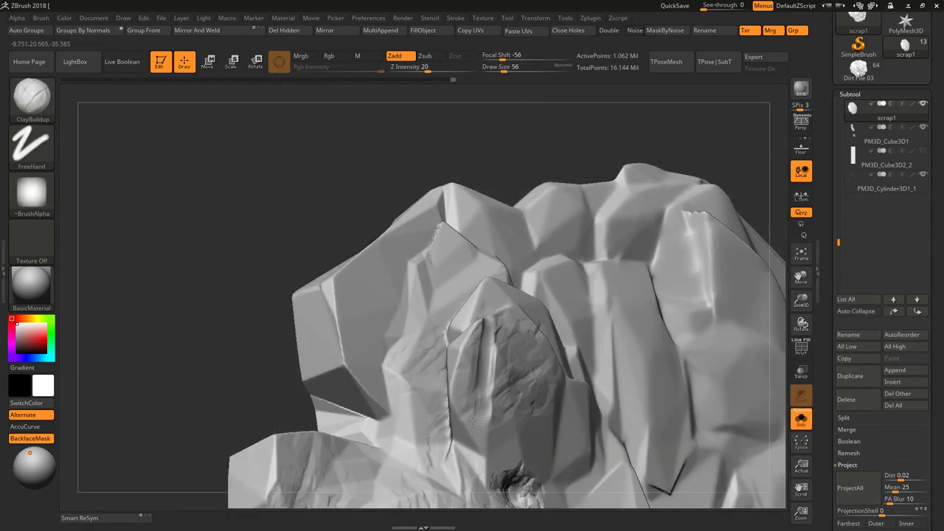
key(ctrl+shift+f)
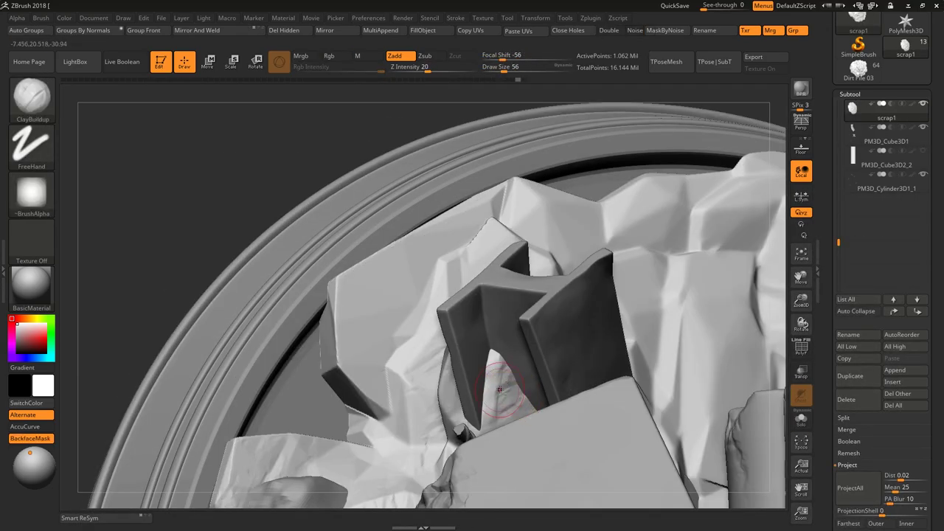
mouse_move(499, 388)
right_down()
mouse_move(443, 316)
mouse_move(516, 280)
right_up()
key(ctrl+shift+f)
key(ctrl+shift+f)
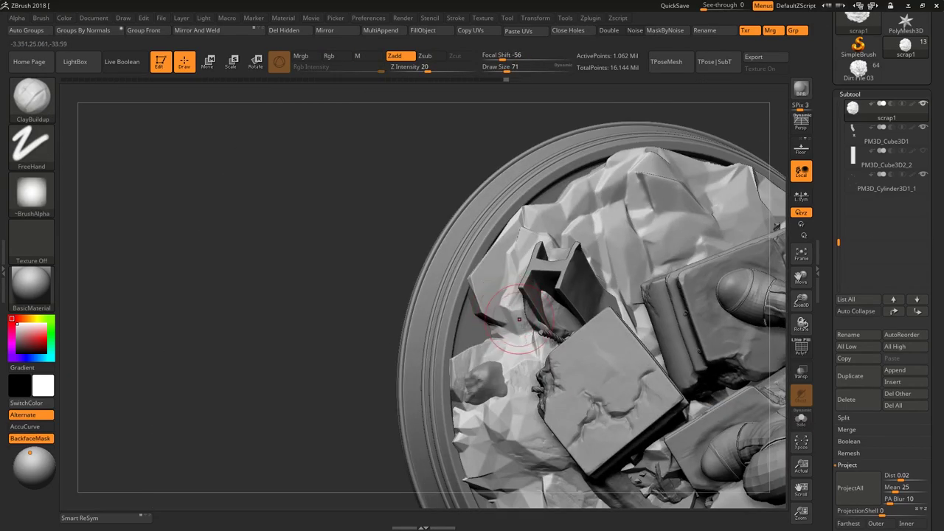
right_drag(559, 385, 506, 369)
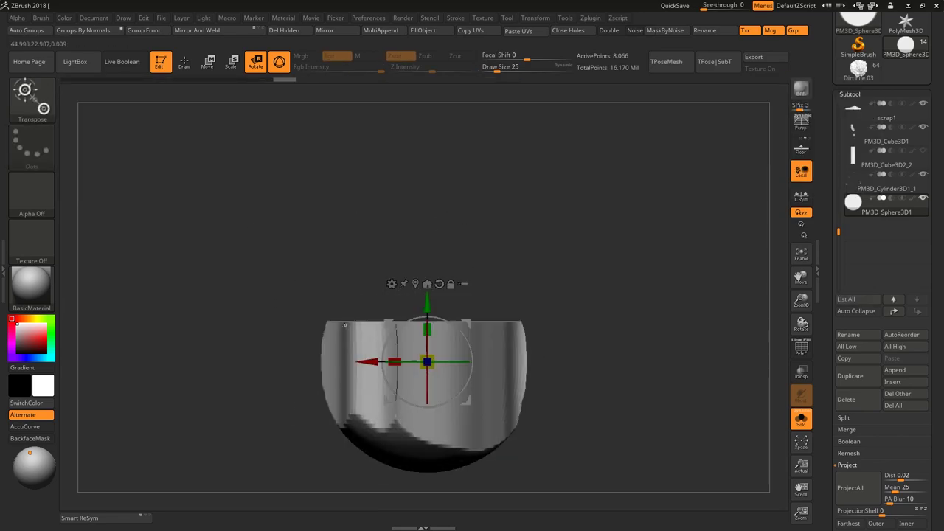
- Slice the isolated sphere rock flat on several sides with ClipCurve, rotating between cuts
ctrl+shift+drag(586, 292, 486, 468)
drag(507, 376, 505, 319)
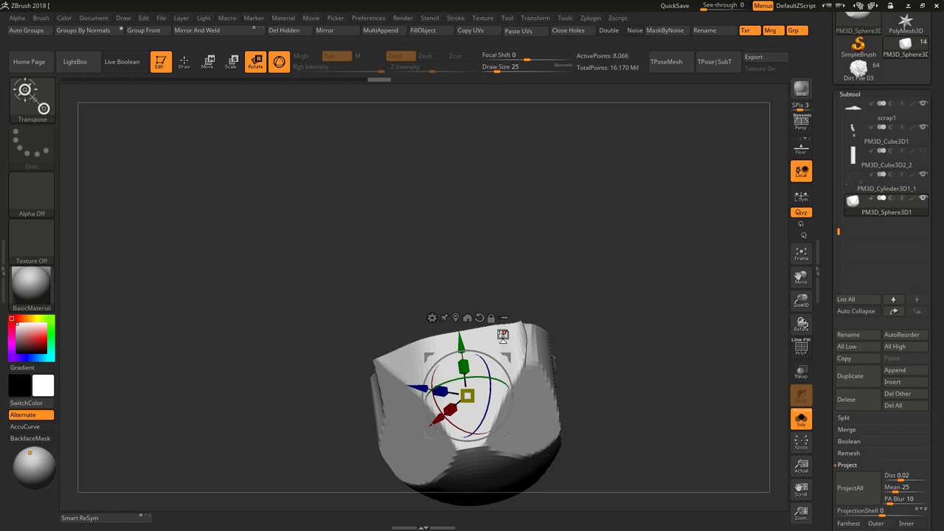
ctrl+shift+drag(432, 267, 497, 421)
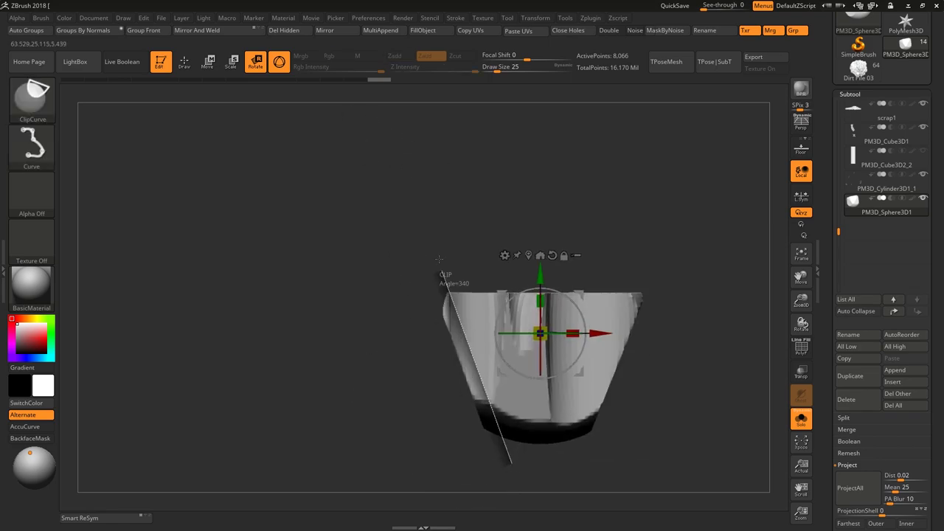
mouse_move(450, 251)
mouse_down()
mouse_move(473, 262)
mouse_move(442, 270)
mouse_up()
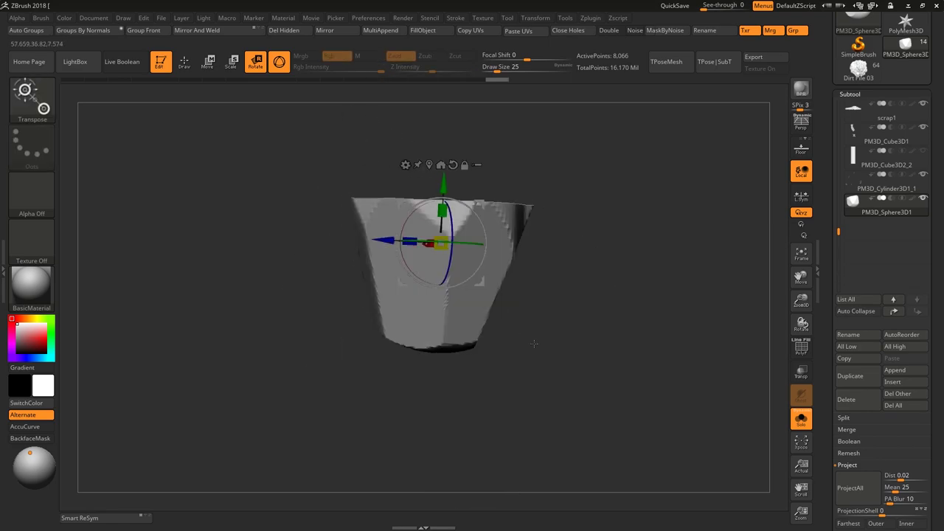
ctrl+shift+drag(348, 206, 421, 380)
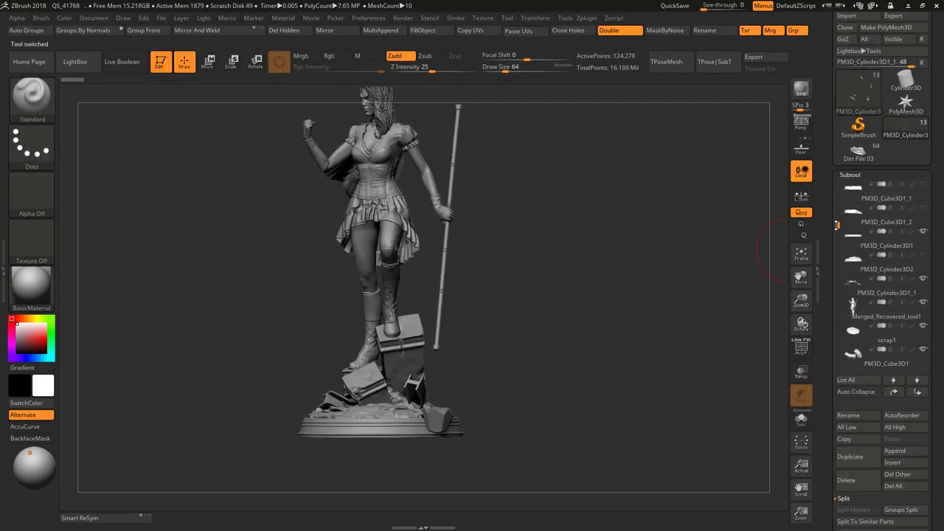
- Confirm the subtool operation, then save the merged diorama as Pedastal2.ZTL
click(769, 504)
drag(649, 325, 681, 341)
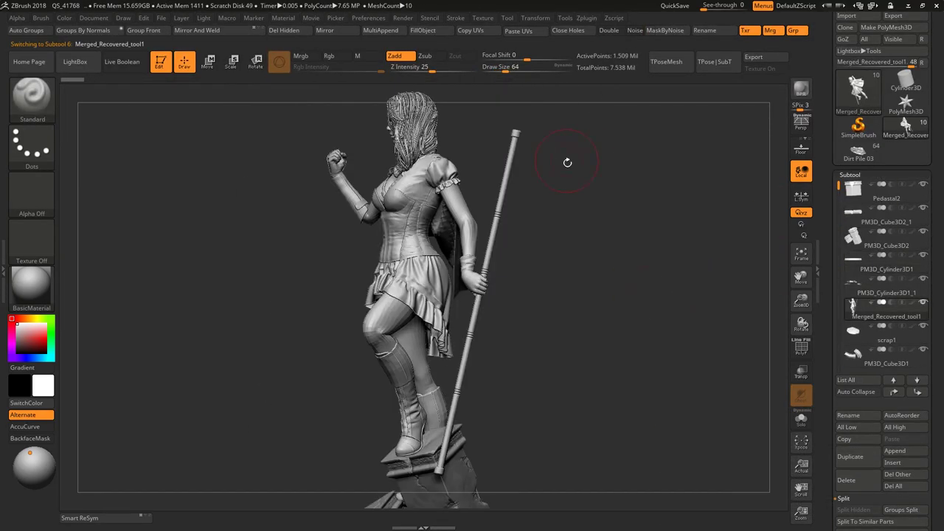
click(590, 17)
click(658, 206)
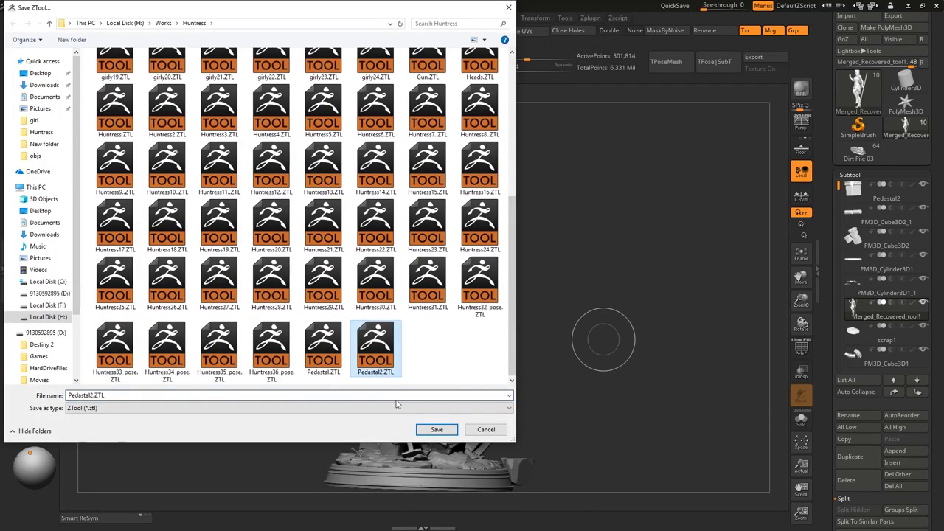
key(Return)
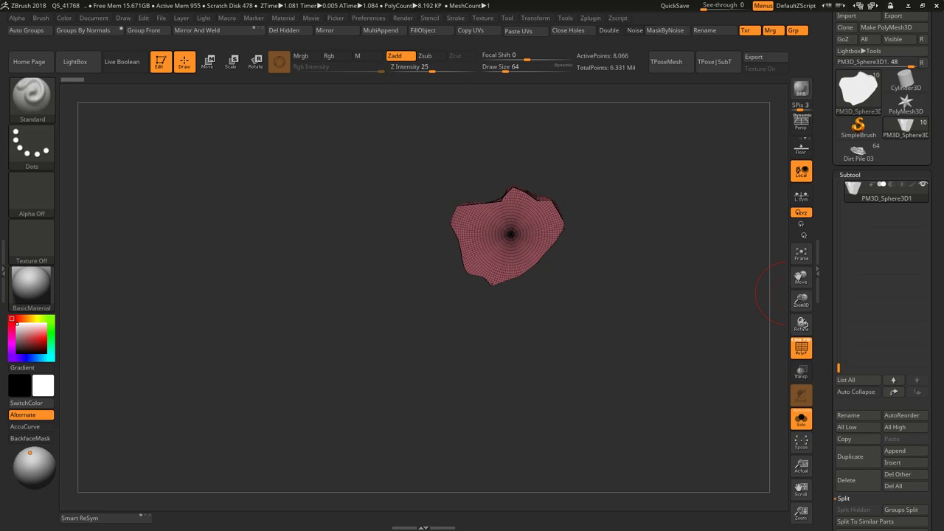
- Open the Shape Variation rock reference images and turn the rock to a side view
key(super)
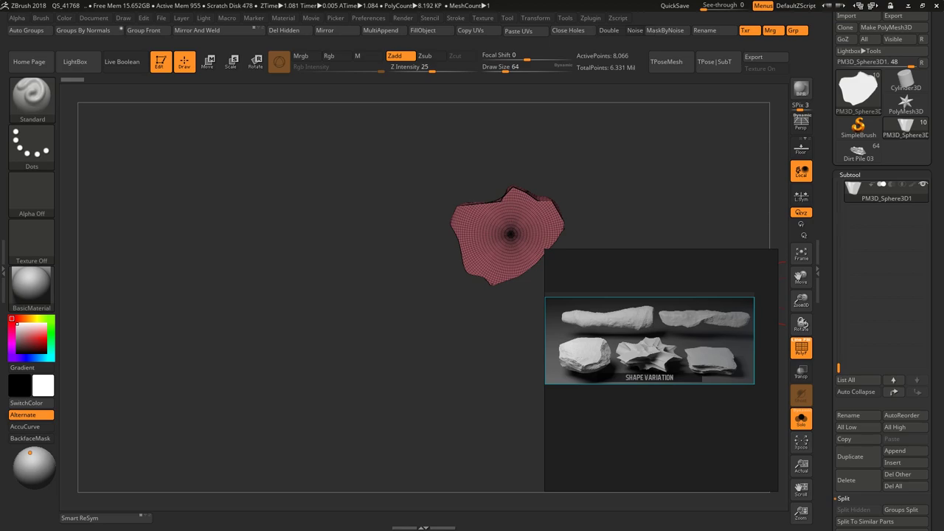
scroll(718, 429, up, 2)
mouse_move(472, 354)
mouse_down()
mouse_move(457, 249)
mouse_move(499, 109)
mouse_up()
- Show PolyFrame on the rock and expand the Geometry remeshing options
key(shift+f)
click(855, 124)
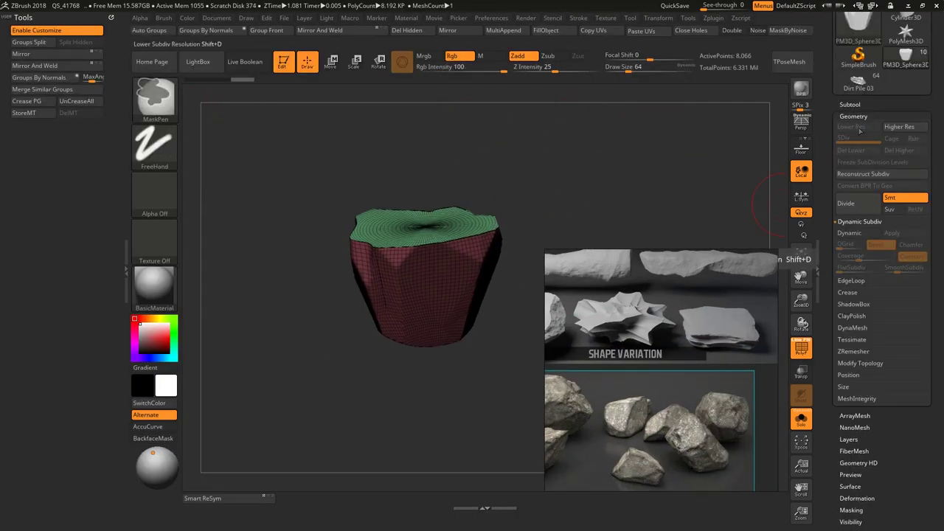
click(853, 351)
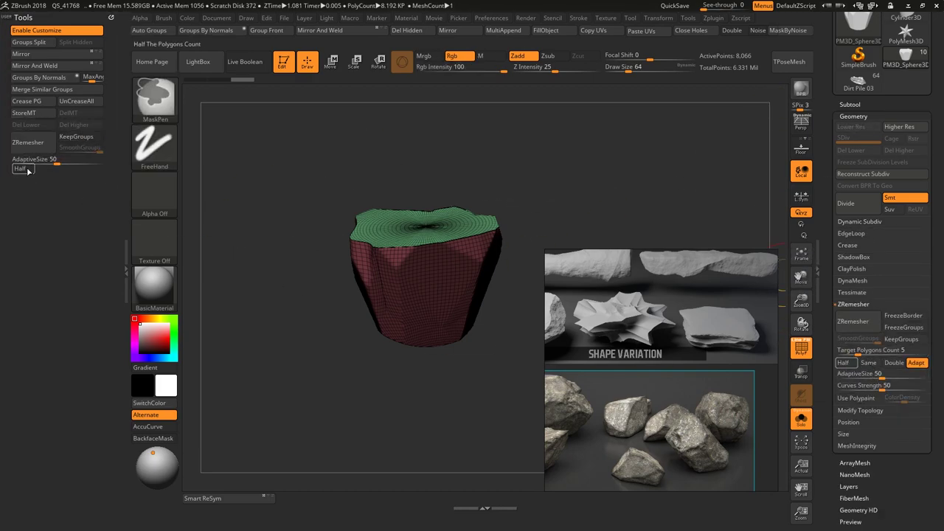
- Expand the ZRemesher settings, add the Double button to the custom top bar, and open Crease options
click(860, 410)
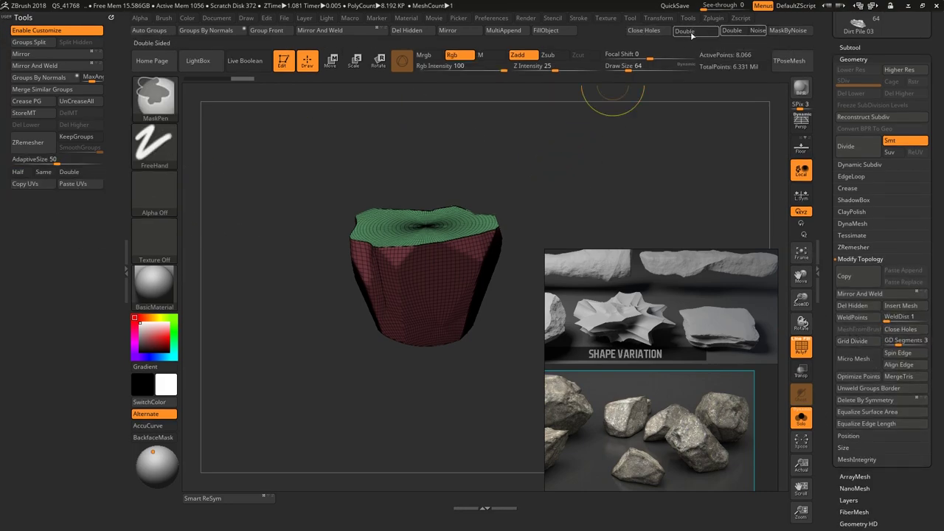
ctrl+alt+drag(692, 34, 688, 38)
click(847, 188)
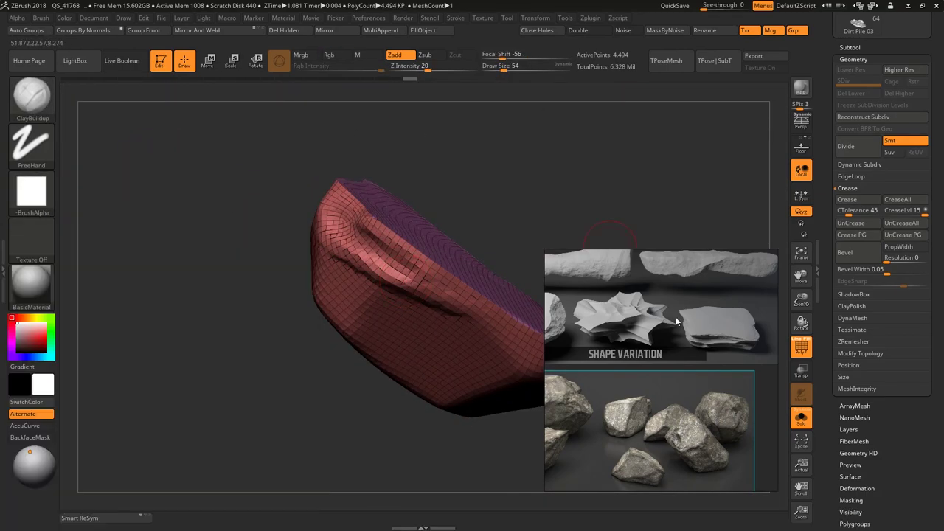
- Orbit the rock slab to inspect its flat top, the chipped gaps and its long side
mouse_move(676, 322)
mouse_down()
mouse_move(395, 306)
mouse_move(3, 218)
mouse_up()
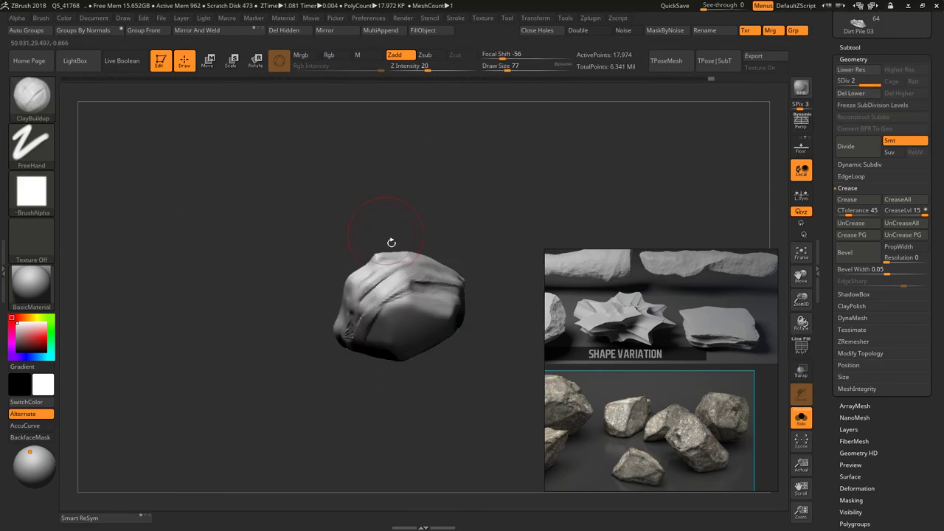
drag(416, 250, 364, 229)
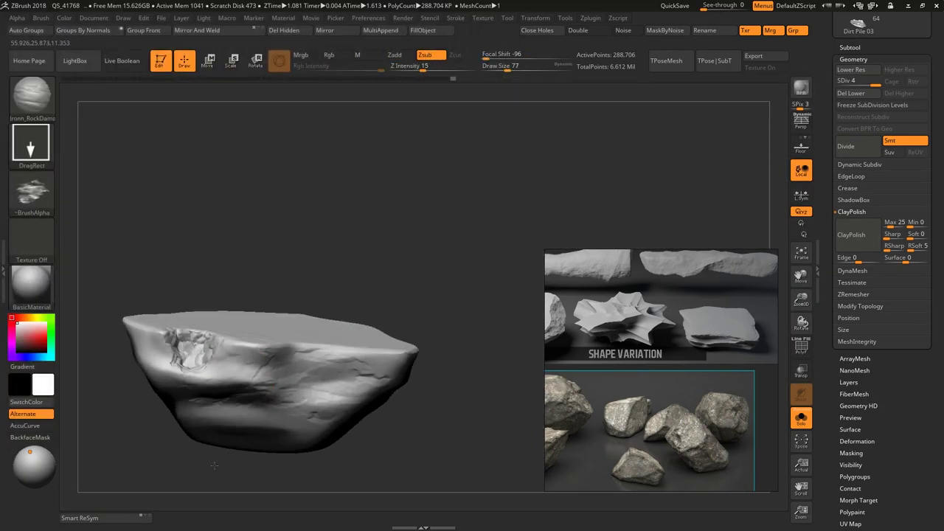
drag(214, 465, 229, 222)
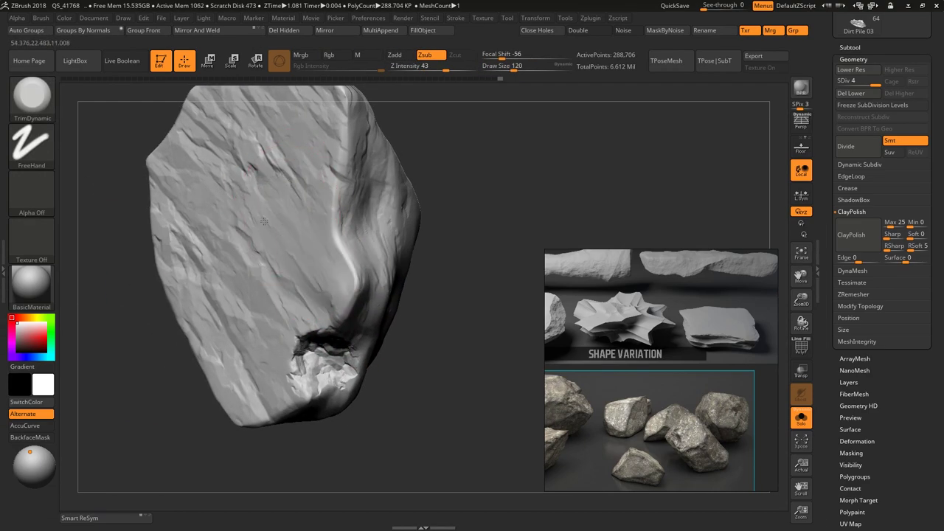
drag(264, 222, 284, 286)
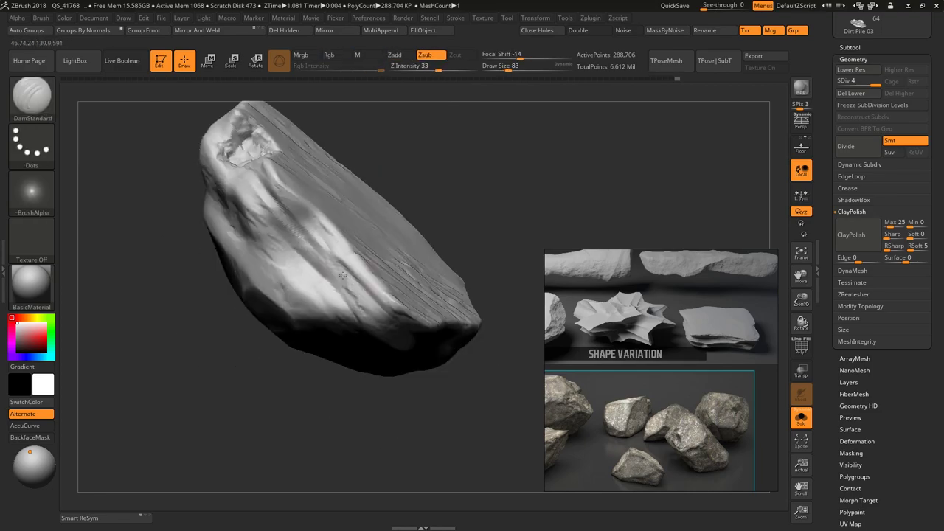
mouse_move(232, 240)
mouse_down()
mouse_move(443, 315)
mouse_move(264, 185)
mouse_up()
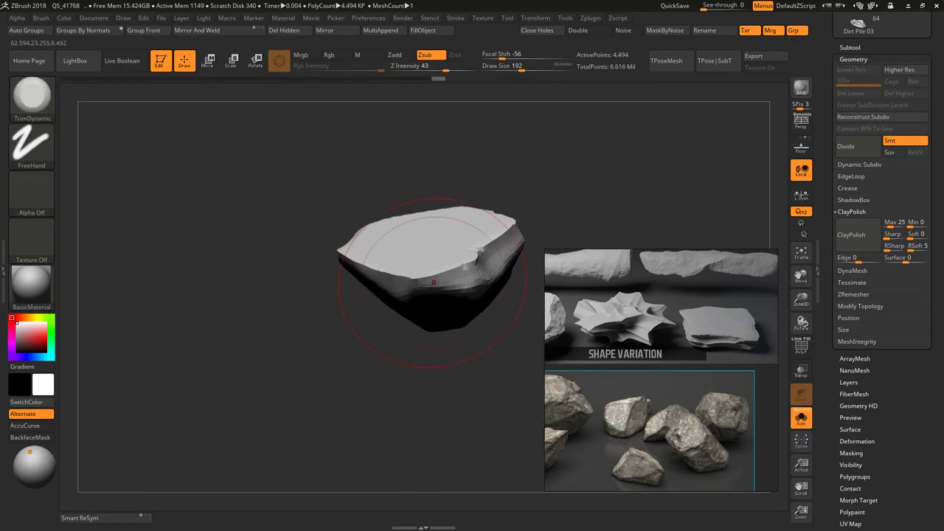
- Turn the faceted boulder so it stands upright in the view
mouse_move(433, 281)
mouse_down()
mouse_move(255, 220)
mouse_move(249, 152)
mouse_move(239, 245)
mouse_move(316, 199)
mouse_move(344, 200)
mouse_move(351, 212)
mouse_up()
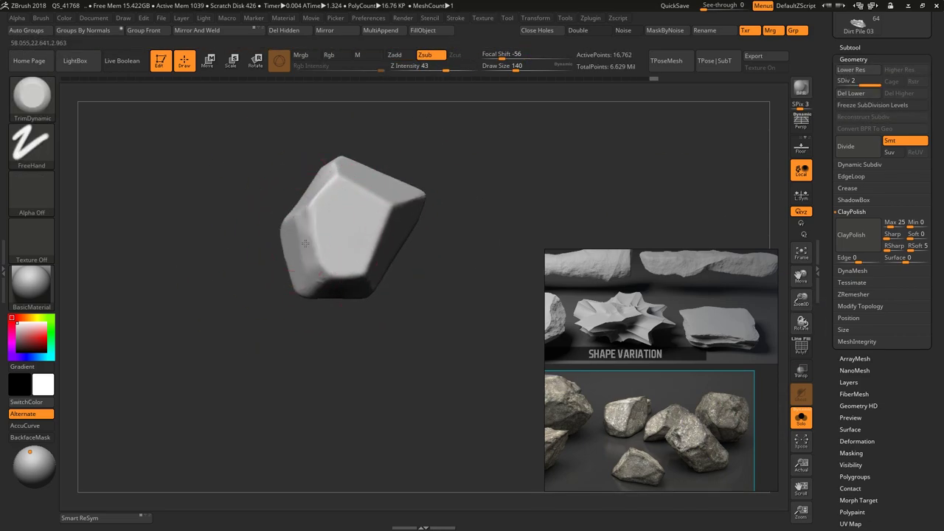
- Build up clay on a boulder face with ClayBuildup, then stamp Ironn_RockDamage texture across another face
key(space)
drag(312, 226, 246, 219)
key(b)
key(c)
key(b)
drag(325, 273, 367, 226)
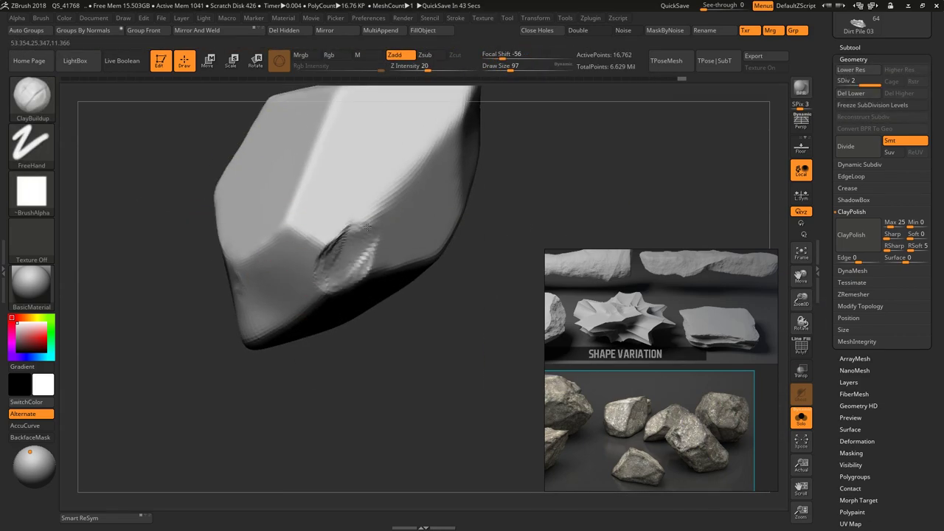
drag(521, 436, 343, 210)
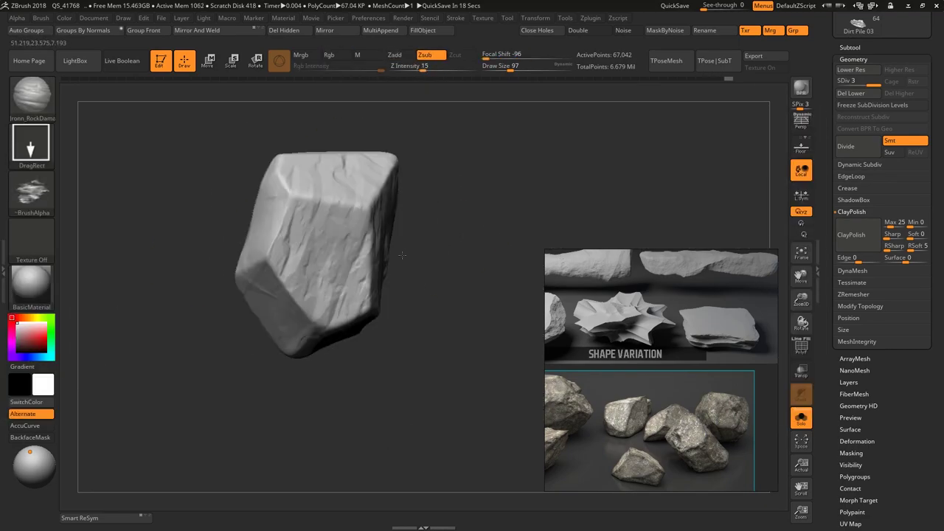
- Pick TrimDynamic, then return to the Ironn_RockDamage brush and stamp a damage patch onto the boulder
key(b)
key(t)
key(d)
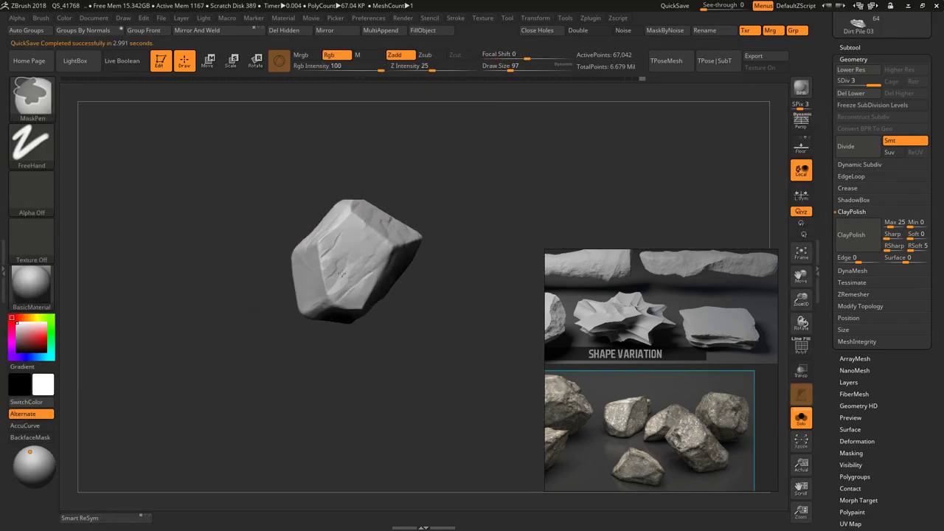
key(b)
key(i)
key(r)
drag(368, 330, 369, 332)
- Trim a flat chipped face with TrimDynamic and raise the boulder's subdivision level
key(b)
key(t)
key(d)
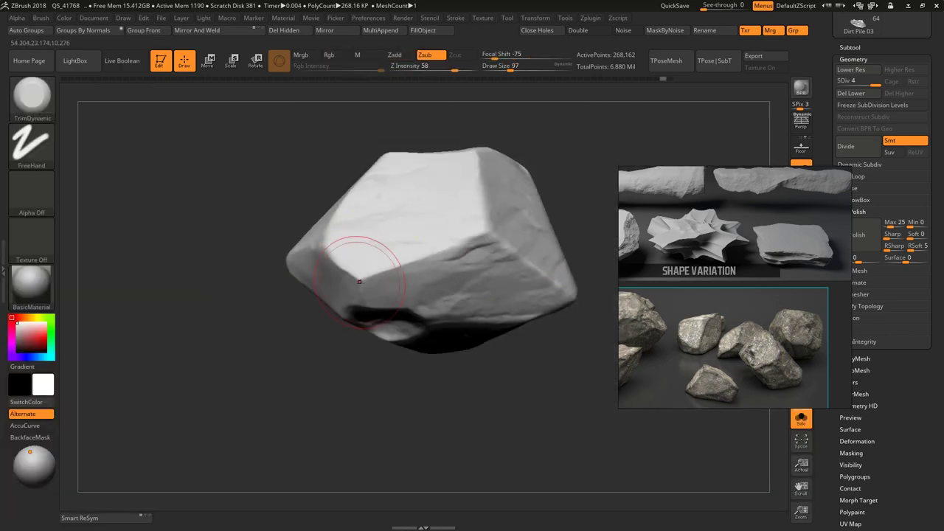
drag(358, 274, 506, 270)
key(ctrl+d)
- Resize the brush and orbit the boulder to review its other sides up close
mouse_move(374, 261)
right_down()
mouse_move(358, 312)
mouse_move(347, 317)
mouse_move(529, 281)
mouse_move(354, 309)
mouse_move(317, 288)
mouse_move(312, 331)
mouse_move(405, 204)
mouse_move(443, 200)
mouse_move(384, 200)
mouse_move(455, 297)
mouse_move(423, 208)
mouse_move(468, 270)
mouse_move(329, 211)
mouse_move(332, 287)
mouse_move(358, 337)
mouse_move(358, 295)
mouse_move(395, 277)
mouse_move(376, 240)
right_up()
key(space)
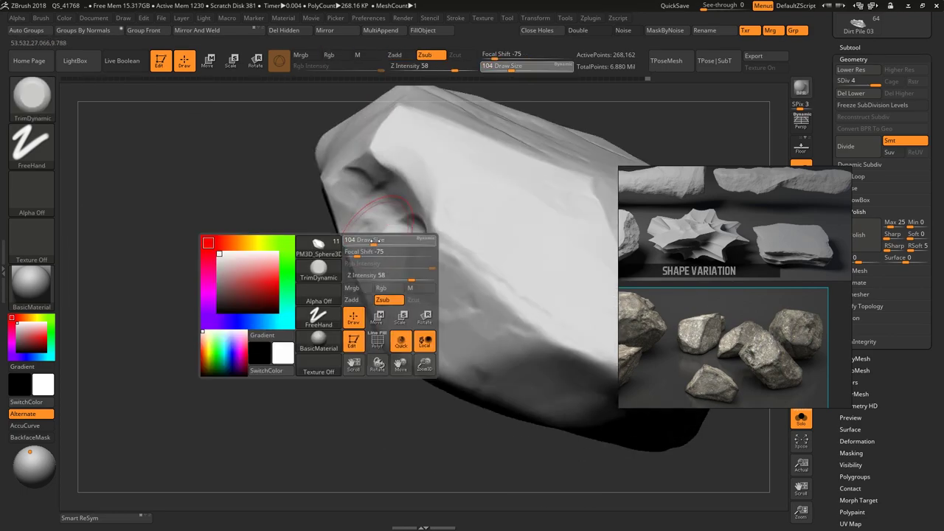
mouse_move(444, 195)
right_down()
mouse_move(347, 181)
mouse_move(379, 221)
mouse_move(346, 274)
mouse_move(295, 283)
right_up()
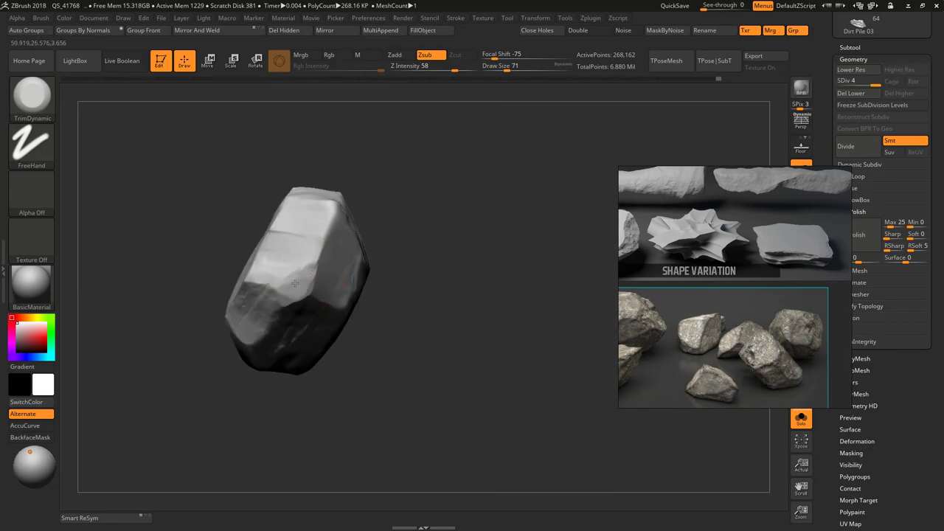
ctrl+right_drag(331, 348, 286, 259)
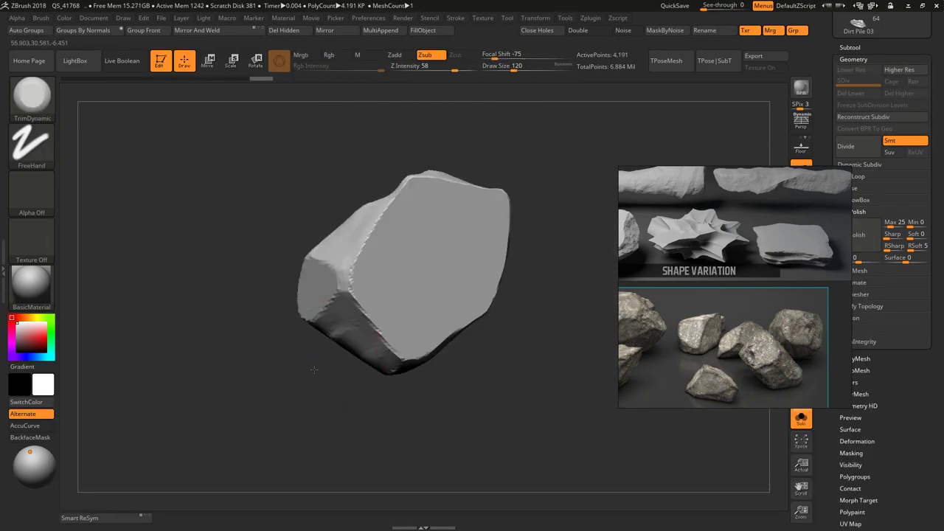
- Remesh the rock with ZRemesher and orbit around it to inspect the new shape
drag(505, 279, 252, 325)
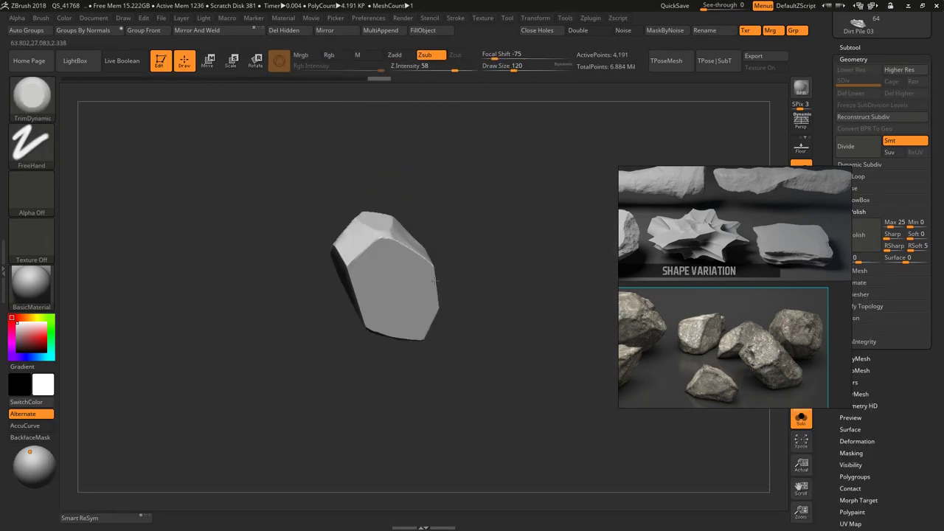
click(328, 362)
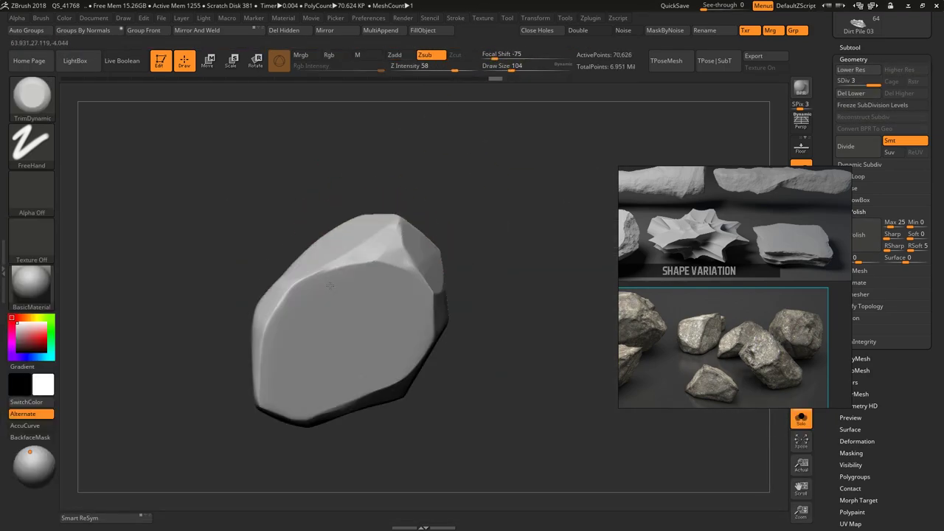
mouse_move(380, 296)
right_down()
mouse_move(378, 231)
mouse_move(438, 266)
right_up()
right_drag(490, 250, 459, 223)
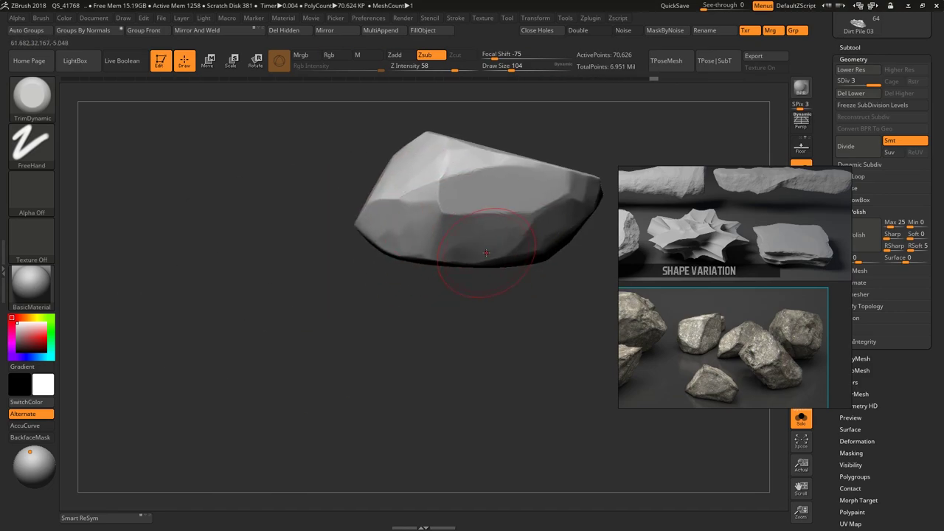
mouse_move(426, 255)
right_down()
mouse_move(237, 335)
mouse_move(250, 300)
mouse_move(268, 318)
mouse_move(397, 249)
right_up()
- Shrink the brush and switch to TrimDynamic to flatten the rock's surfaces
key(space)
mouse_move(416, 319)
right_down()
mouse_move(334, 190)
mouse_move(471, 245)
right_up()
key(b)
key(t)
key(d)
right_drag(417, 268, 416, 154)
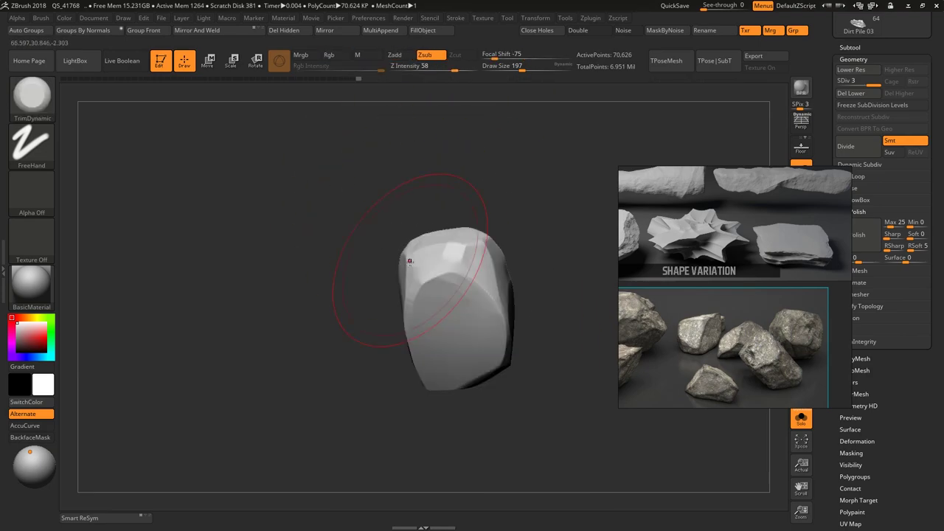
- Switch to ClayBuildup and build up layered clay on the rock's faces
key(f)
key(b)
key(c)
key(b)
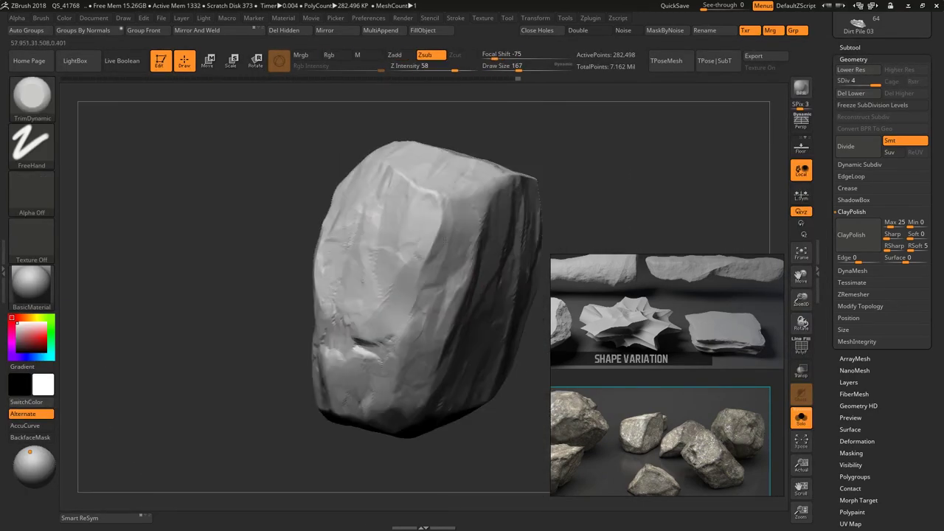
drag(361, 279, 486, 170)
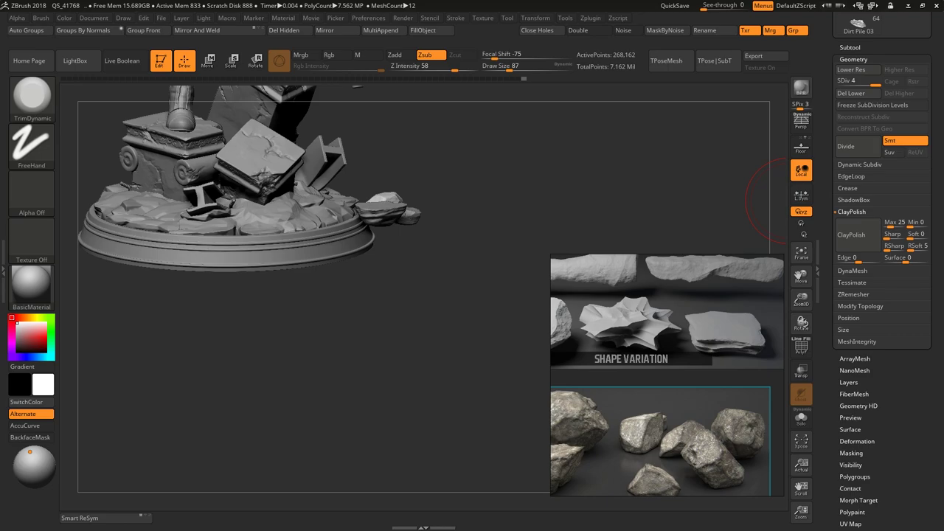
- Reposition rocks on the diorama base with the Transpose Move gizmo, then switch to Rotate
drag(399, 261, 352, 262)
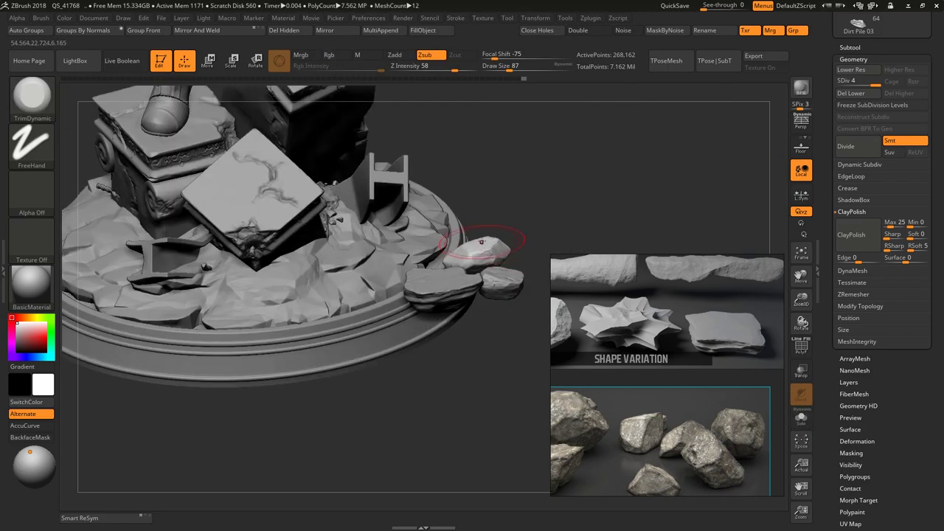
key(w)
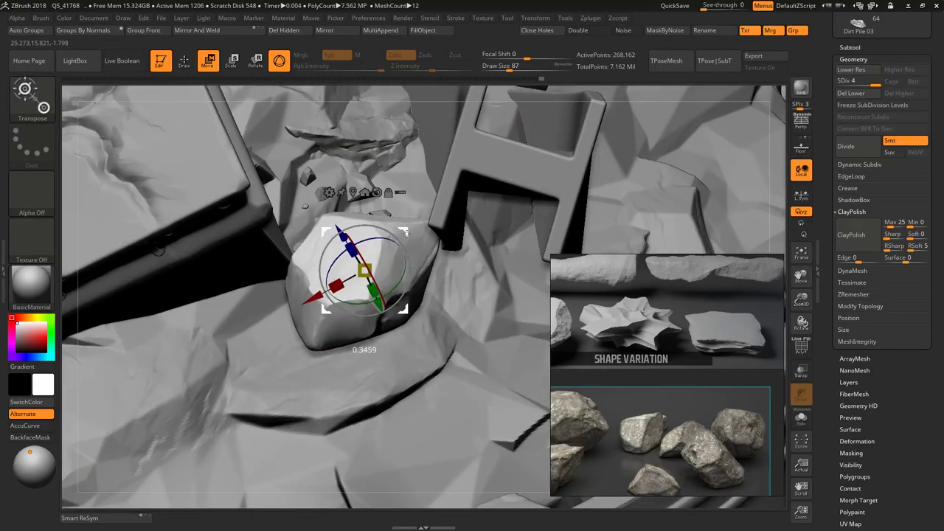
mouse_move(352, 261)
right_down()
mouse_move(312, 284)
mouse_move(347, 306)
mouse_move(324, 295)
right_up()
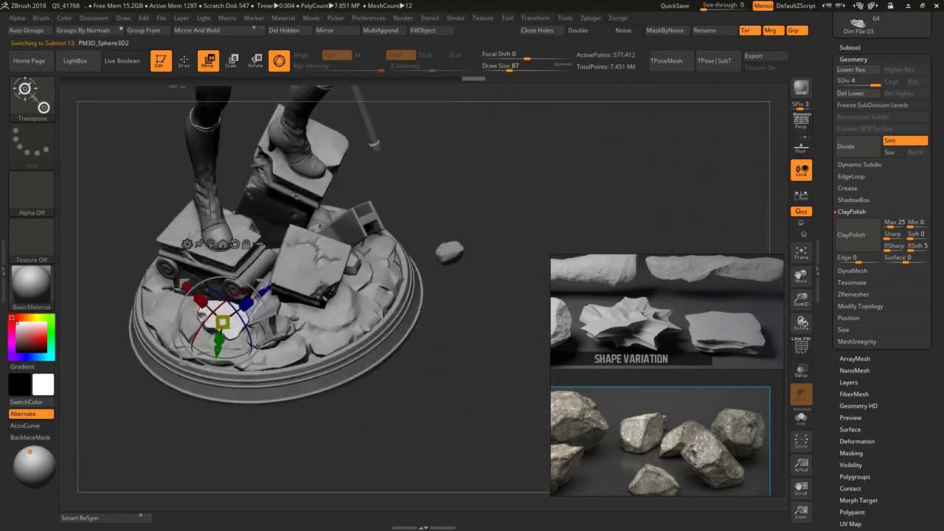
alt+click(442, 324)
mouse_move(442, 325)
right_down()
mouse_move(278, 230)
mouse_move(295, 244)
mouse_move(352, 174)
mouse_move(401, 191)
right_up()
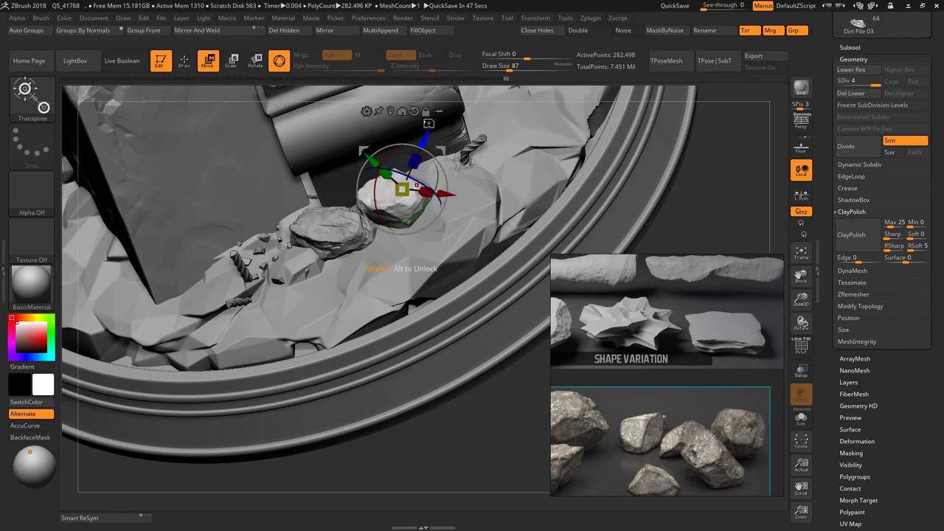
mouse_move(428, 124)
right_down()
mouse_move(399, 148)
mouse_move(374, 130)
right_up()
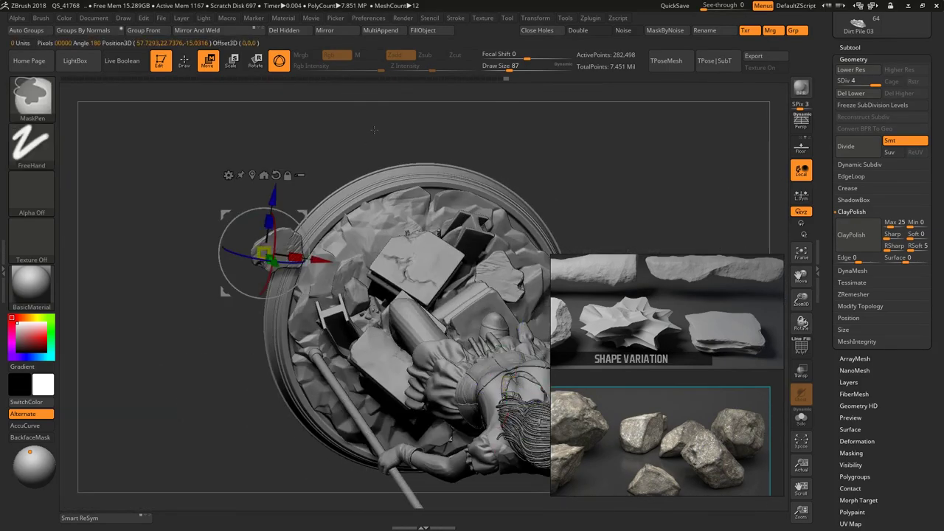
mouse_move(295, 413)
right_down()
mouse_move(258, 392)
mouse_move(369, 373)
right_up()
key(r)
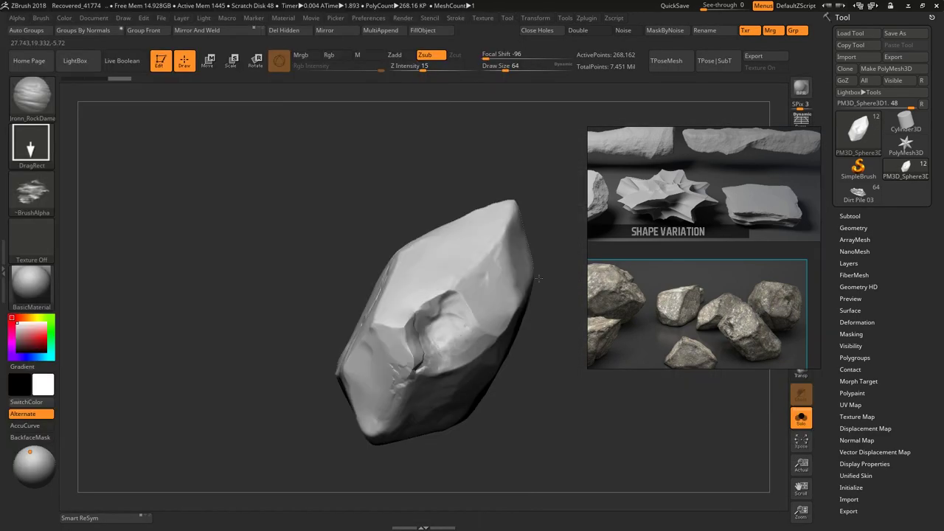
- Orbit around the damaged rock, then turn Solo off to show all 12 diorama pieces
mouse_move(382, 162)
mouse_down()
mouse_move(428, 336)
mouse_move(373, 310)
mouse_move(421, 200)
mouse_up()
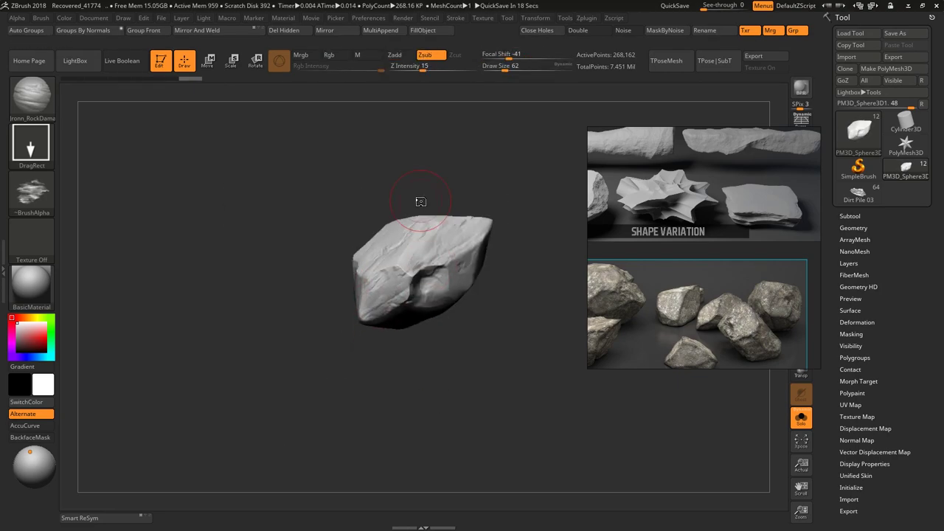
drag(420, 201, 472, 295)
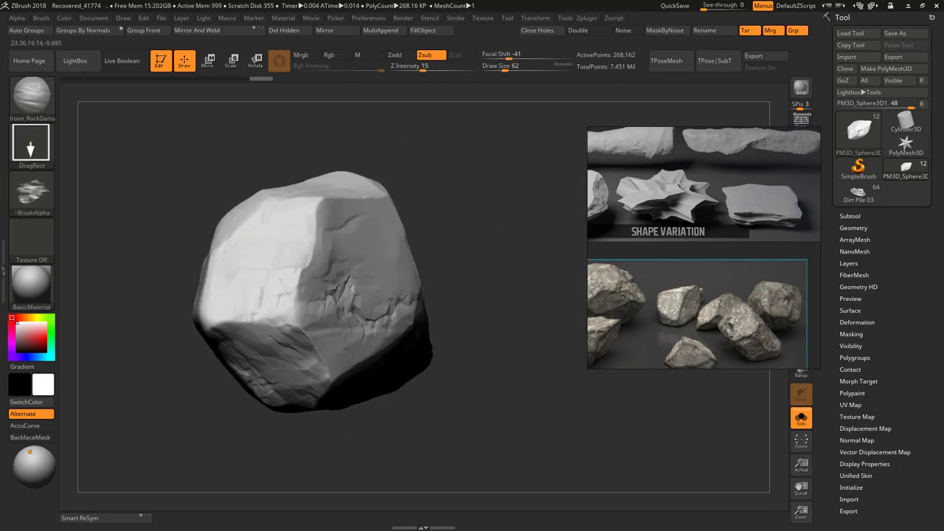
click(800, 417)
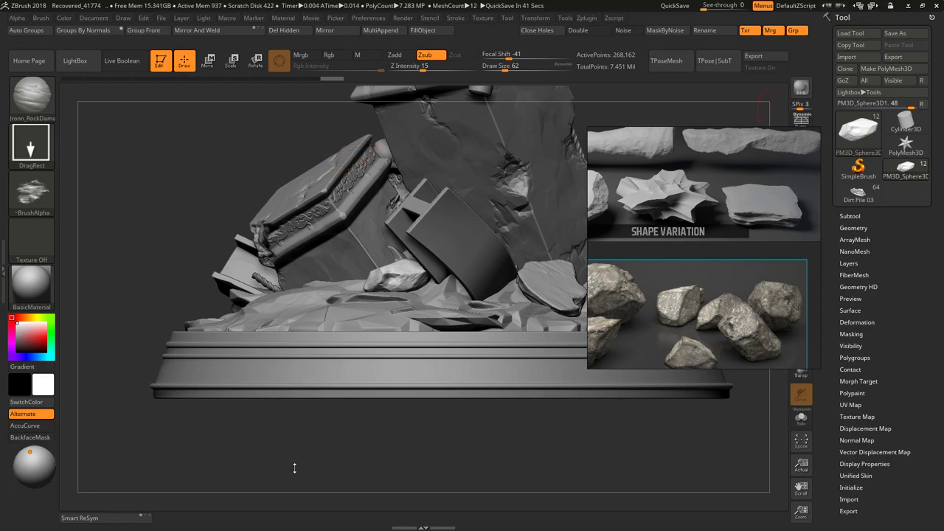
- Orbit and pull back to view the whole diorama base from above
drag(294, 468, 310, 310)
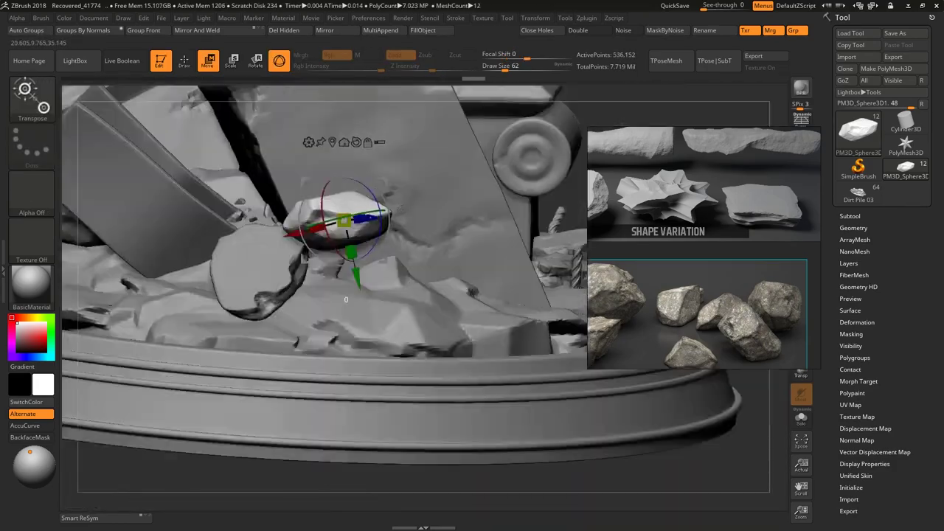
mouse_move(399, 210)
mouse_down()
mouse_move(405, 351)
mouse_move(369, 295)
mouse_up()
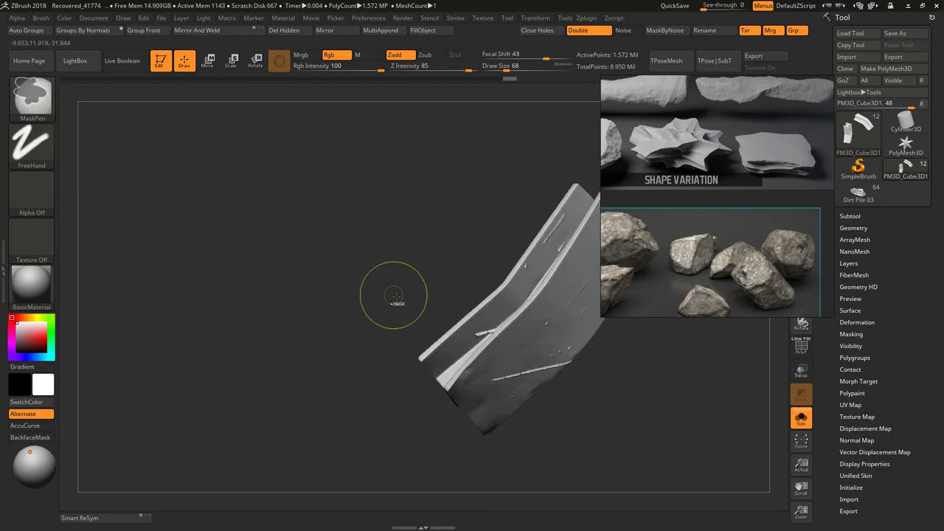
- Rotate the bent beam piece so it stands upright among the rubble
drag(594, 263, 507, 411)
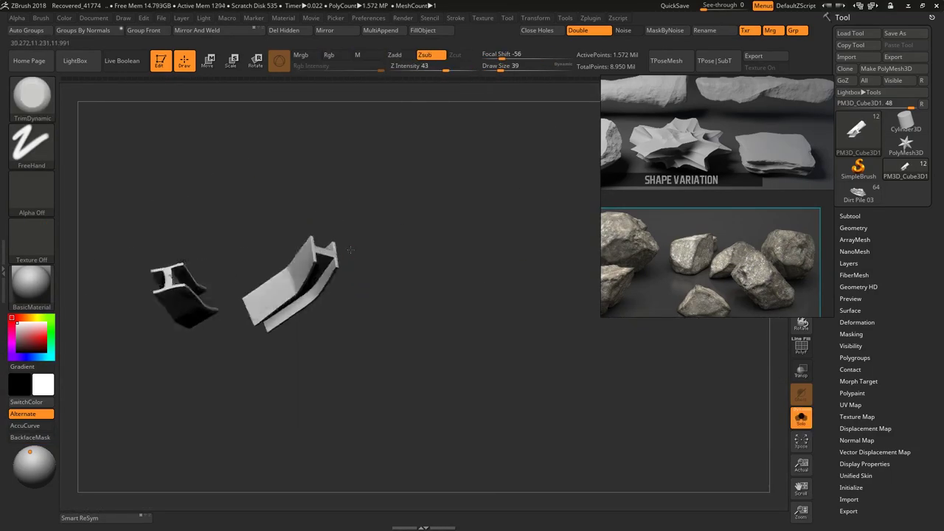
drag(350, 250, 394, 287)
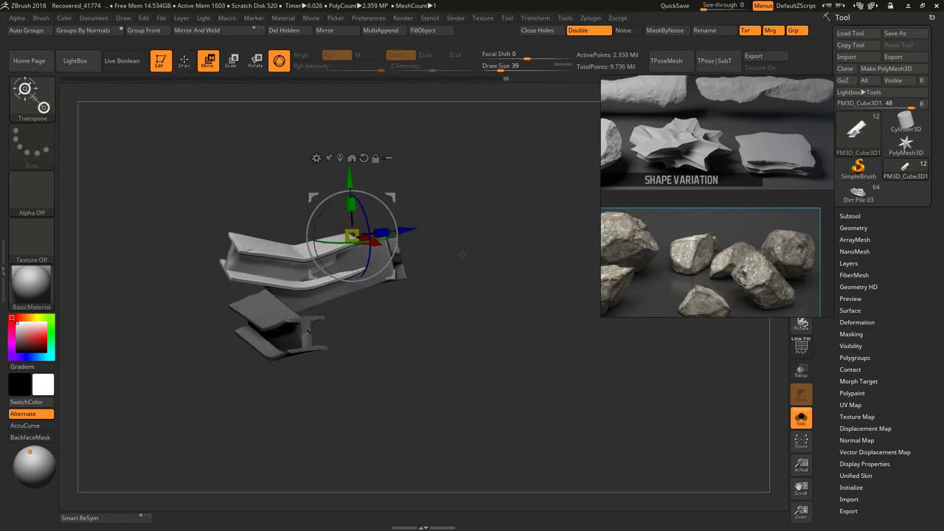
mouse_move(394, 249)
mouse_down()
mouse_move(370, 261)
mouse_move(468, 222)
mouse_move(455, 247)
mouse_move(375, 231)
mouse_move(543, 240)
mouse_up()
- Return to Draw mode, run Reconstruct Subdiv on the beam, and open the Brush and Stroke palettes
key(q)
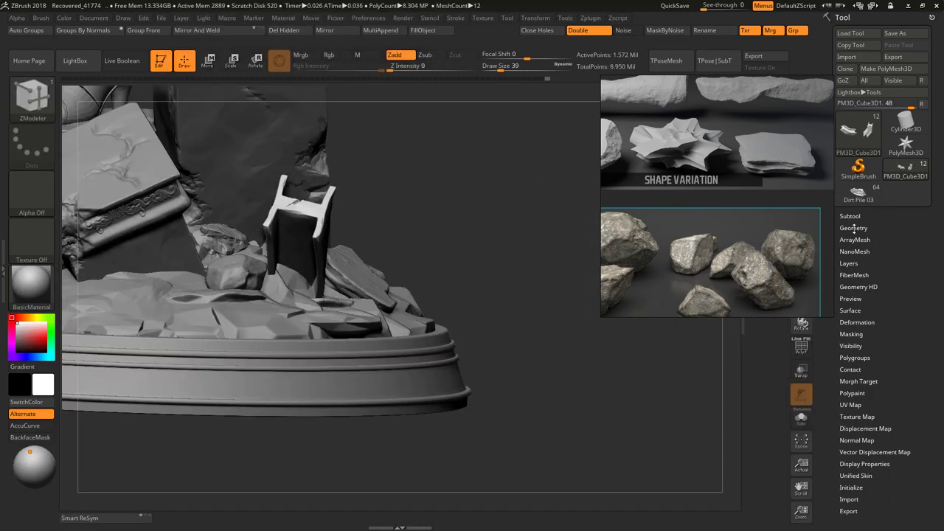
click(853, 228)
click(871, 286)
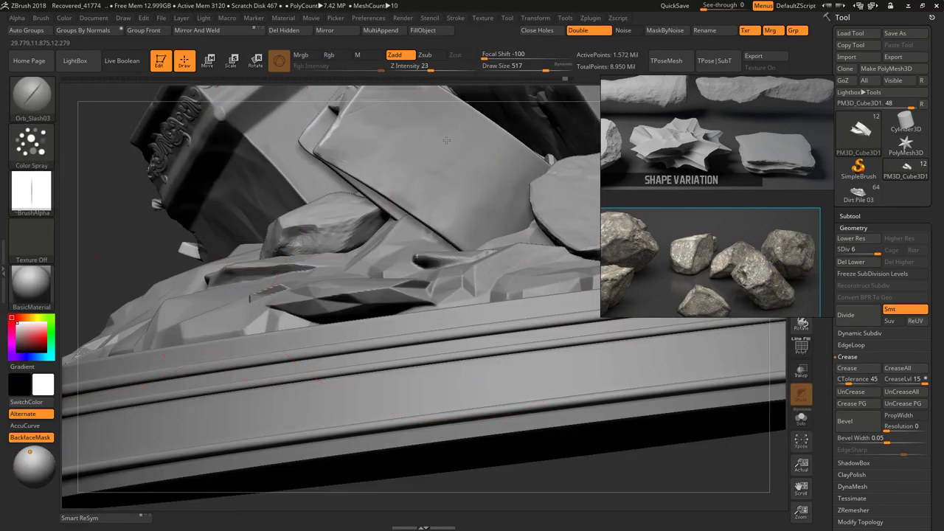
click(31, 94)
click(52, 154)
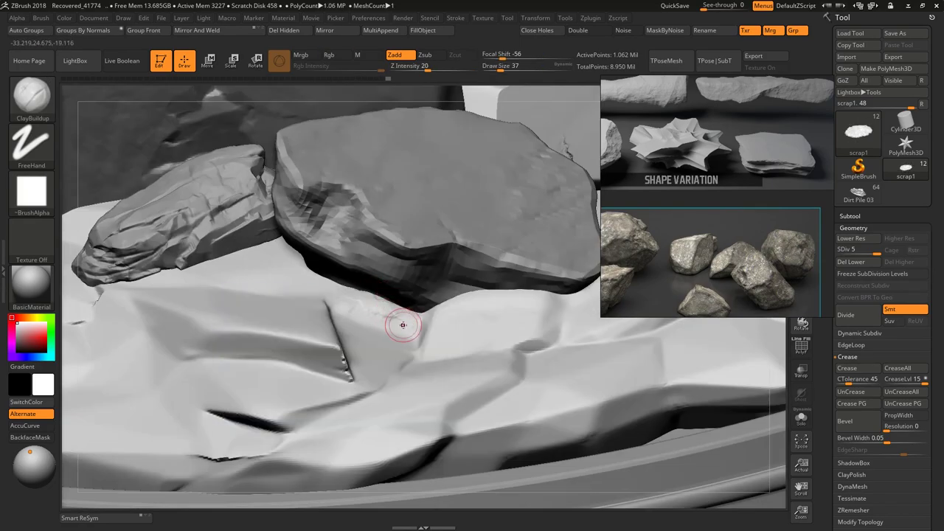
- Build up clay around the rocks' bases with ClayBuildup at a larger brush size
drag(402, 324, 329, 284)
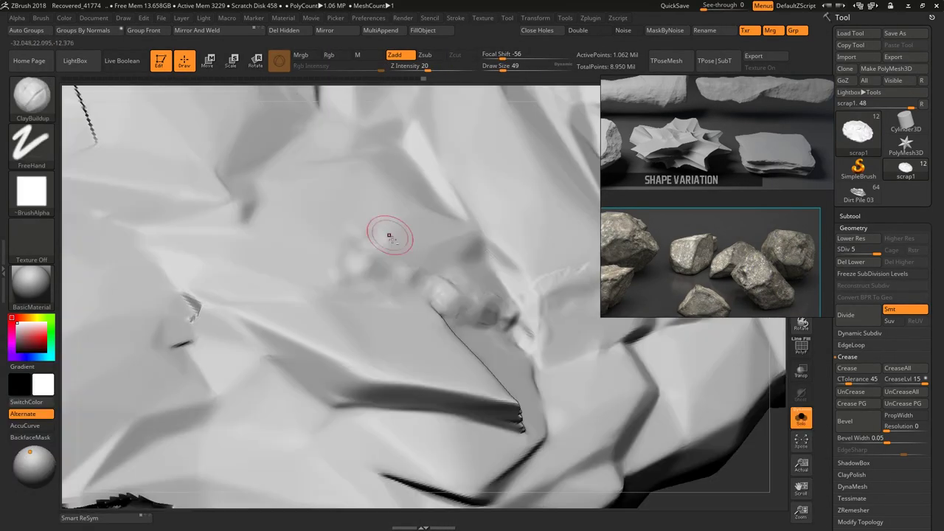
key(space)
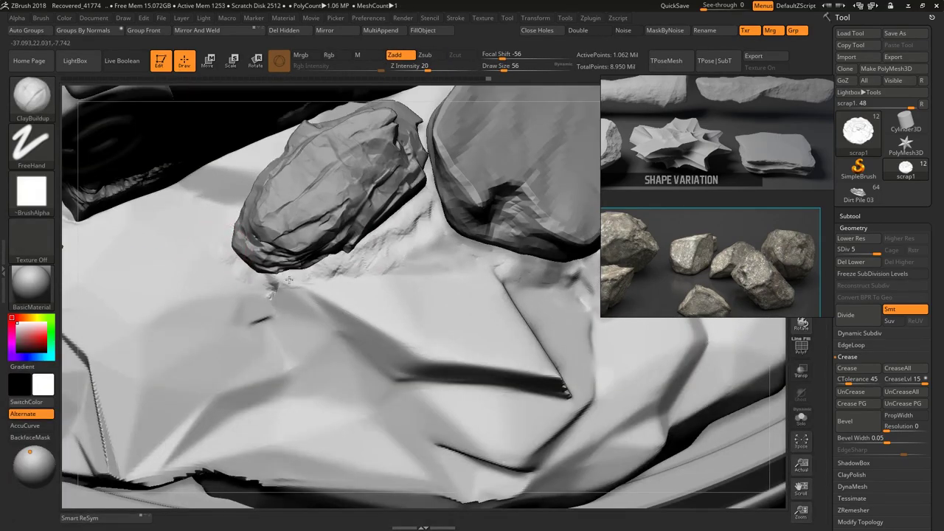
right_drag(289, 280, 303, 254)
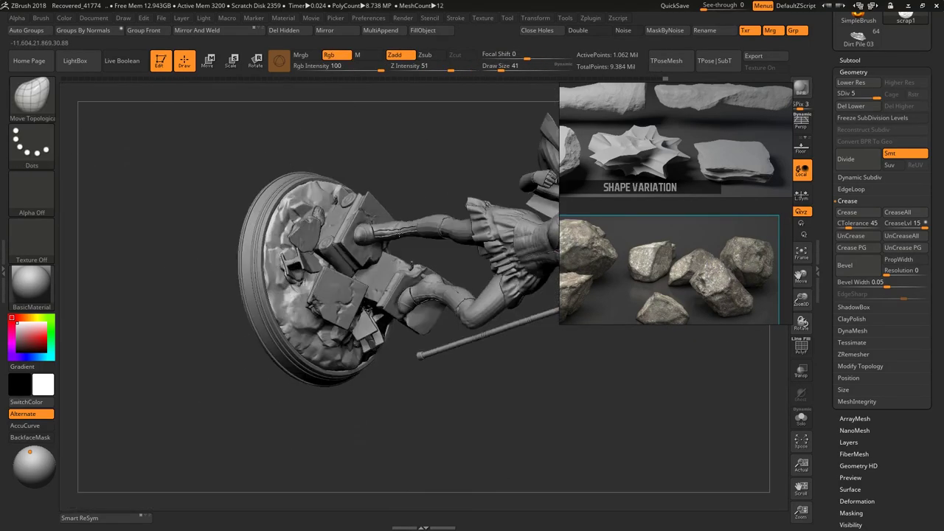
- Turn the model to an upright front view and zoom in on the blocks and base
drag(354, 369, 365, 275)
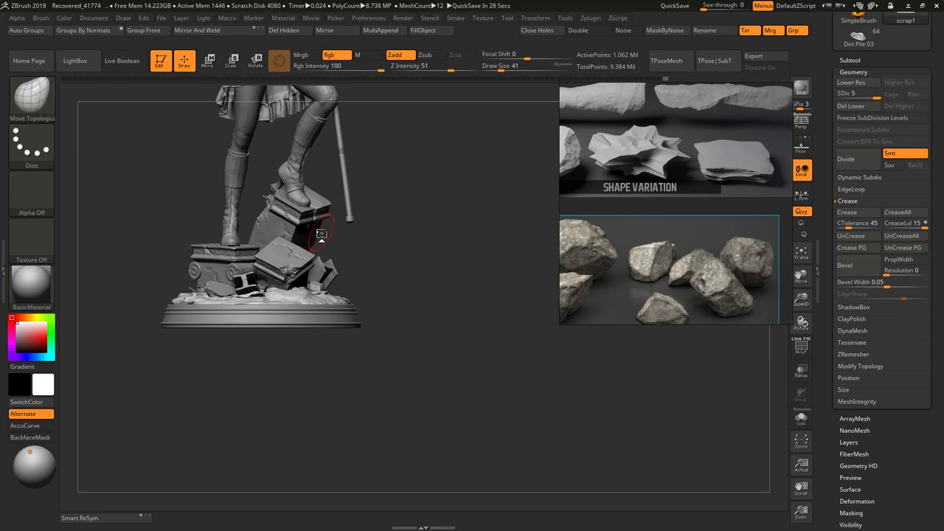
ctrl+right_drag(321, 235, 312, 295)
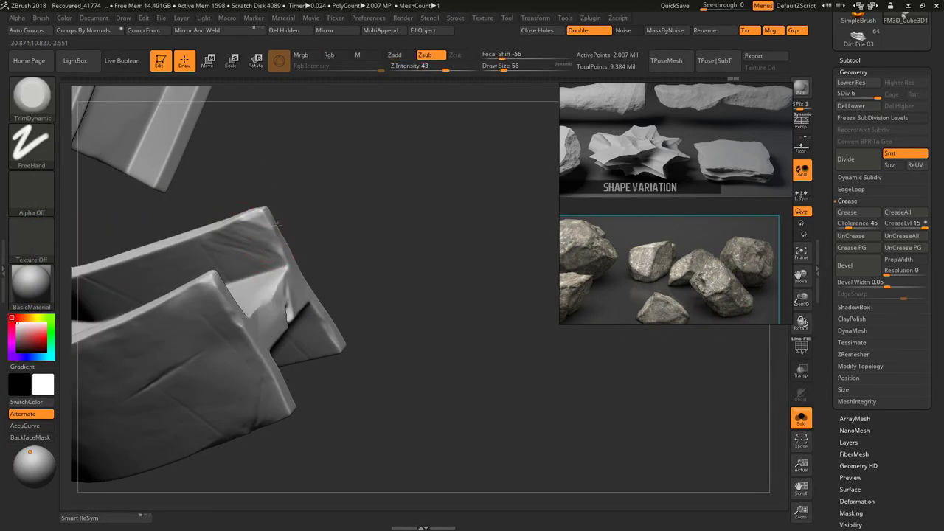
- Frame the T-shaped beam and switch the brush to a soft round alpha
key(b)
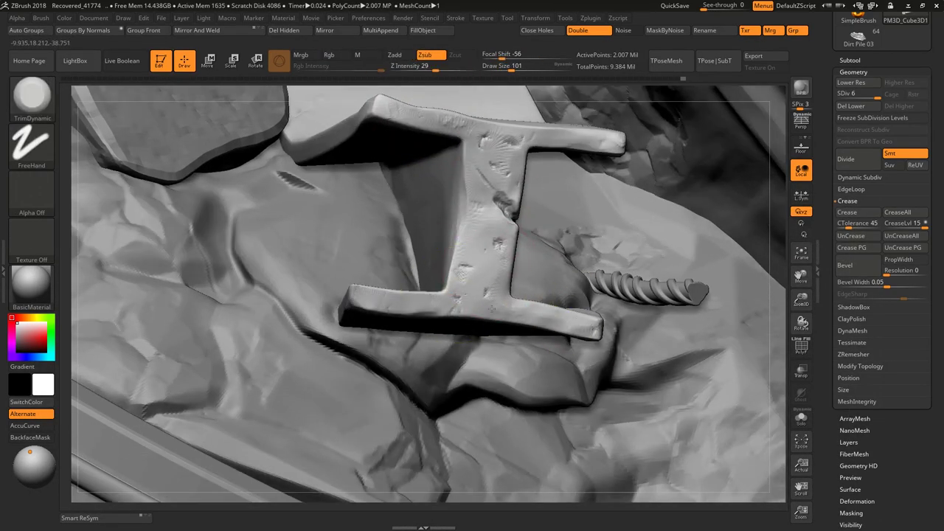
right_drag(421, 157, 476, 247)
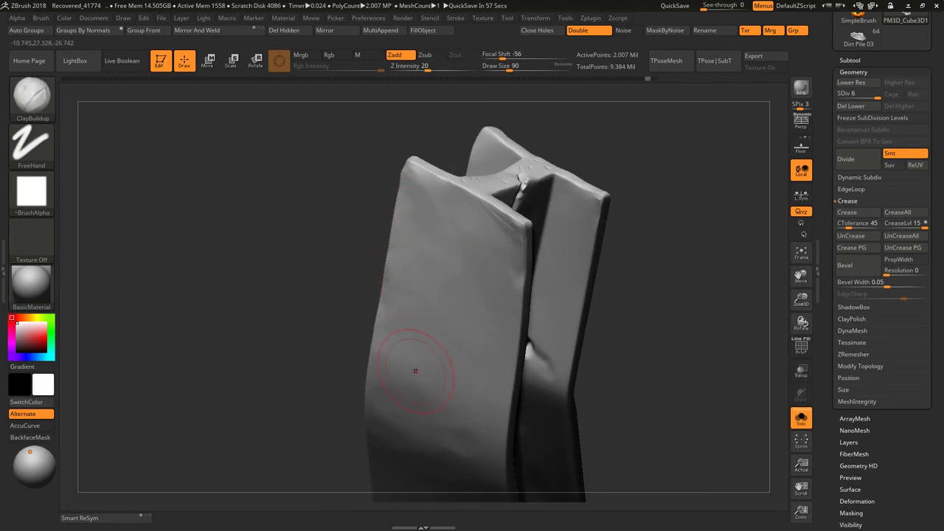
click(31, 192)
click(108, 196)
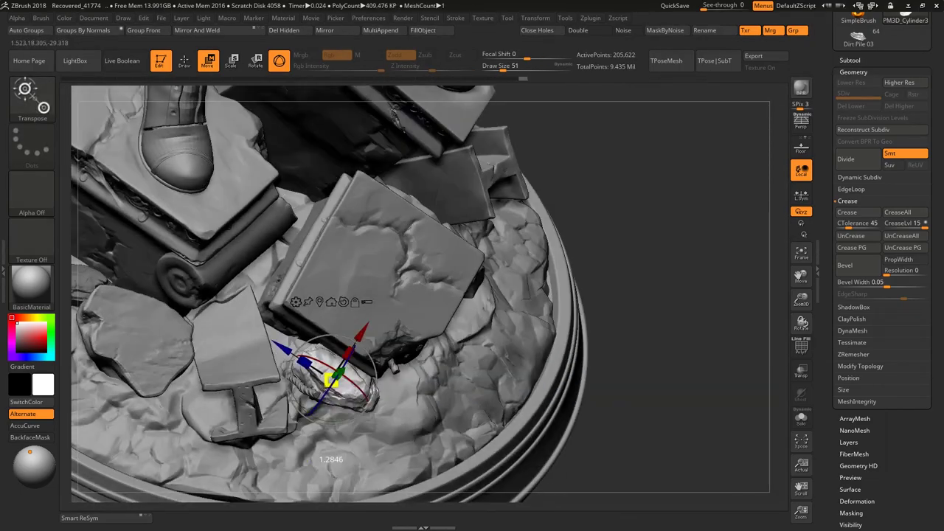
- Rotate the beam to face front and subdivide it once more with Ctrl+D
key(space)
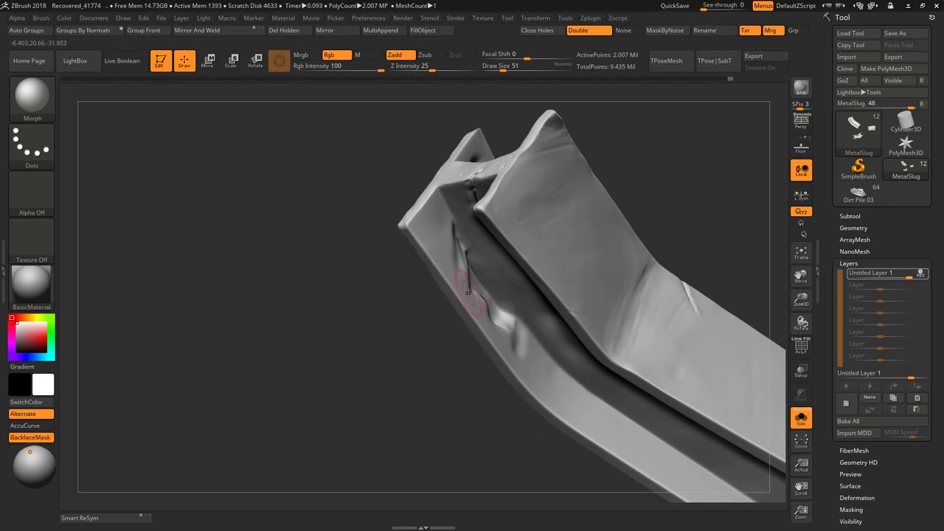
drag(499, 283, 483, 187)
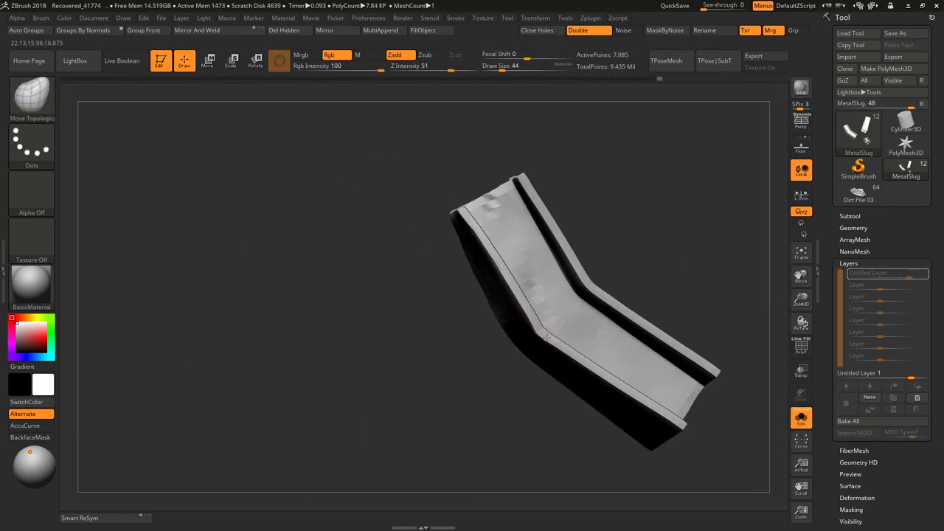
key(ctrl+d)
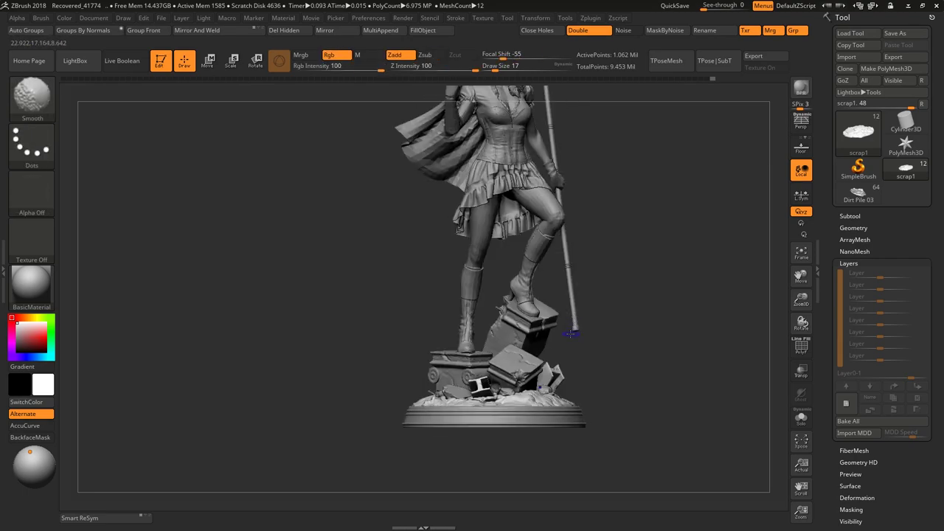
- Rotate the figure to its back and pan up to show the upper body
mouse_move(572, 334)
mouse_down()
mouse_move(605, 326)
mouse_move(507, 409)
mouse_up()
alt+drag(539, 258, 546, 346)
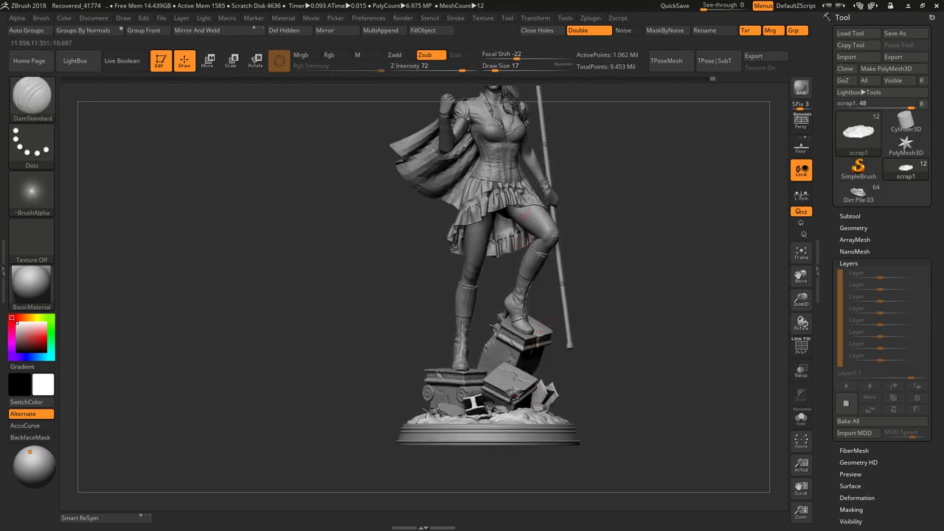
- Select scrap1 in the subtool list, solo it, and orbit the base front-right and front-left
click(844, 218)
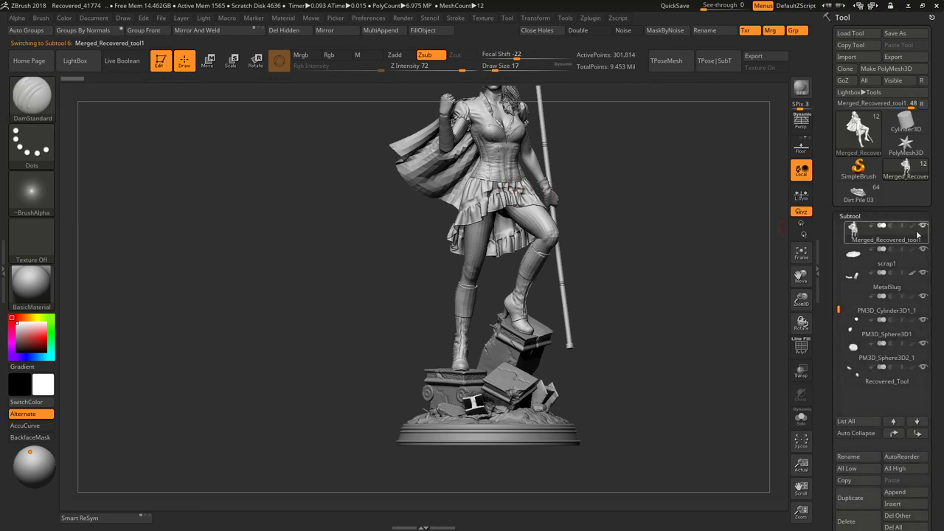
click(875, 263)
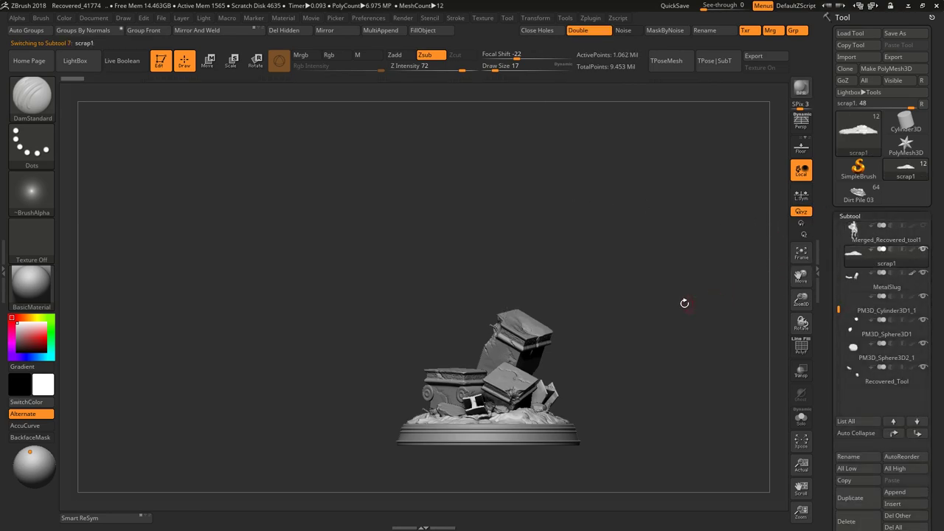
key(f)
drag(713, 254, 653, 243)
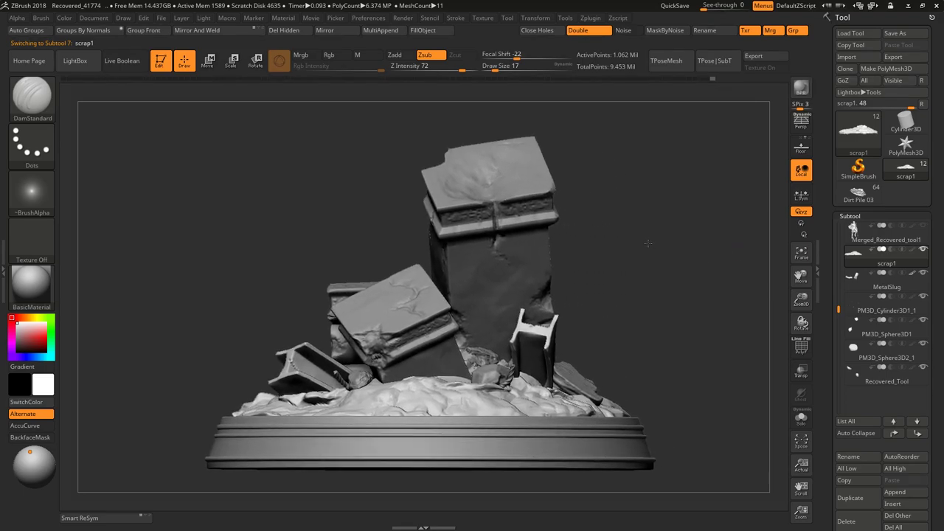
mouse_move(724, 249)
mouse_down()
mouse_move(700, 249)
mouse_move(738, 251)
mouse_move(702, 251)
mouse_move(730, 252)
mouse_move(658, 275)
mouse_move(621, 257)
mouse_move(624, 277)
mouse_move(645, 270)
mouse_move(642, 241)
mouse_move(633, 302)
mouse_move(676, 268)
mouse_move(631, 239)
mouse_move(604, 260)
mouse_move(643, 220)
mouse_move(659, 296)
mouse_up()
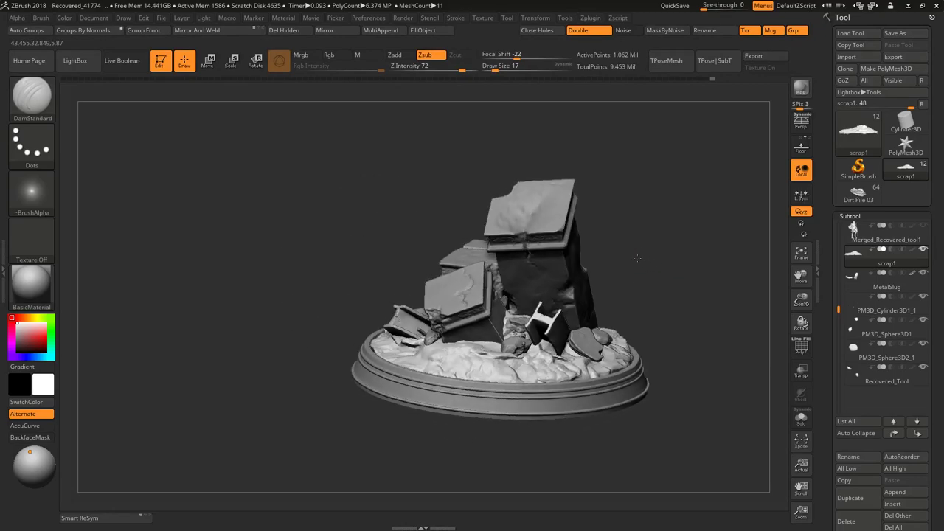
- Inspect the rubble base from above, close up, upright, and from the side
mouse_move(638, 257)
mouse_down()
mouse_move(614, 260)
mouse_move(642, 295)
mouse_move(661, 276)
mouse_move(656, 249)
mouse_move(610, 312)
mouse_up()
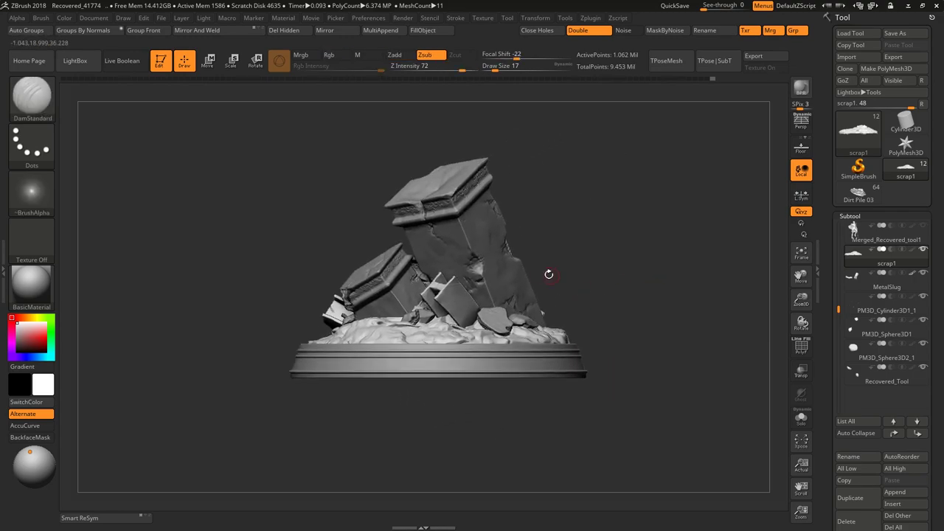
mouse_move(499, 219)
alt+mouse_down()
mouse_move(633, 227)
mouse_move(696, 191)
mouse_move(633, 186)
mouse_move(674, 199)
mouse_move(602, 190)
mouse_move(607, 209)
mouse_move(679, 228)
mouse_move(695, 217)
mouse_move(633, 209)
mouse_move(686, 222)
mouse_move(632, 216)
mouse_move(629, 204)
mouse_move(638, 236)
alt+mouse_up()
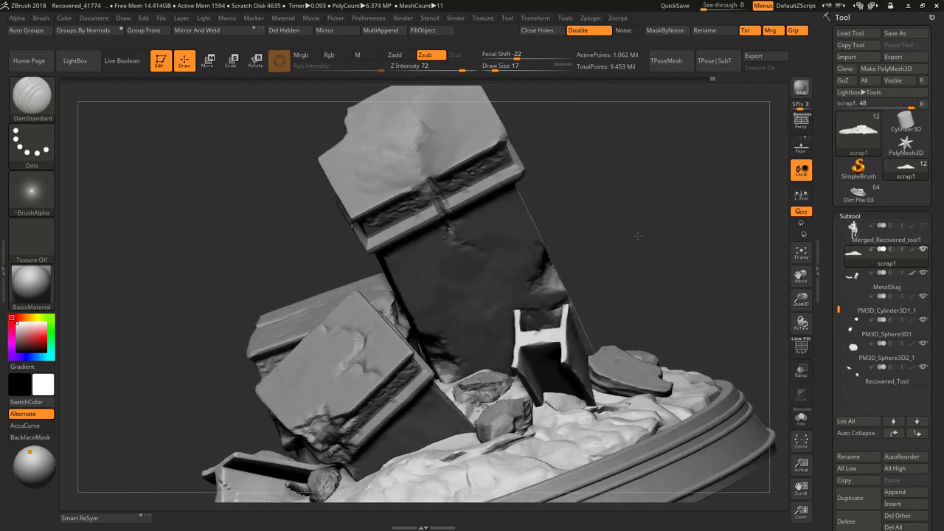
mouse_move(652, 204)
mouse_down()
mouse_move(665, 243)
mouse_move(639, 228)
mouse_move(586, 243)
mouse_move(559, 277)
mouse_move(561, 306)
mouse_up()
drag(459, 266, 424, 265)
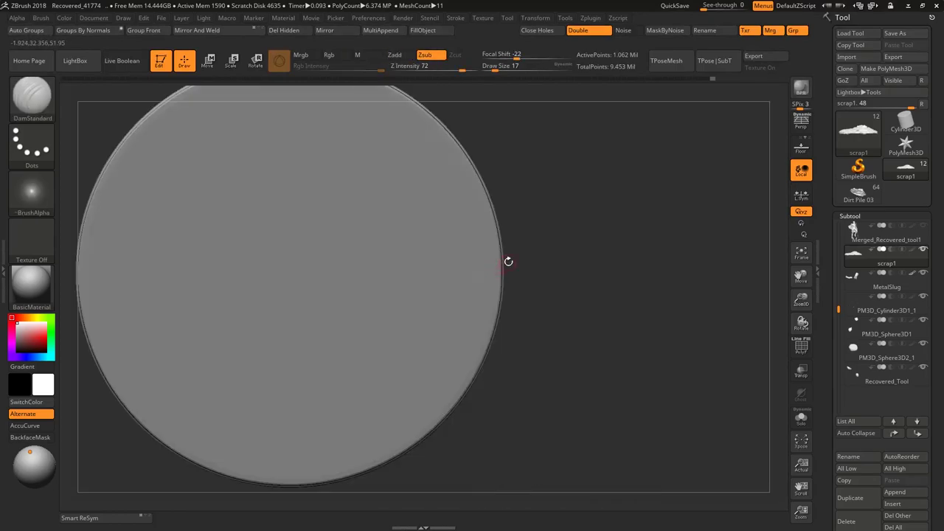